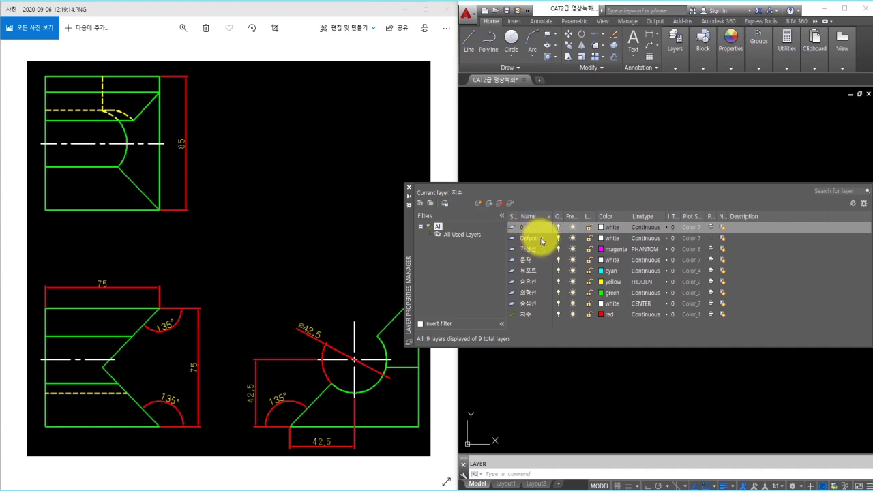
- Close the layer list and review the Standard text style's font settings without changing them
left_click(408, 190)
type("s")
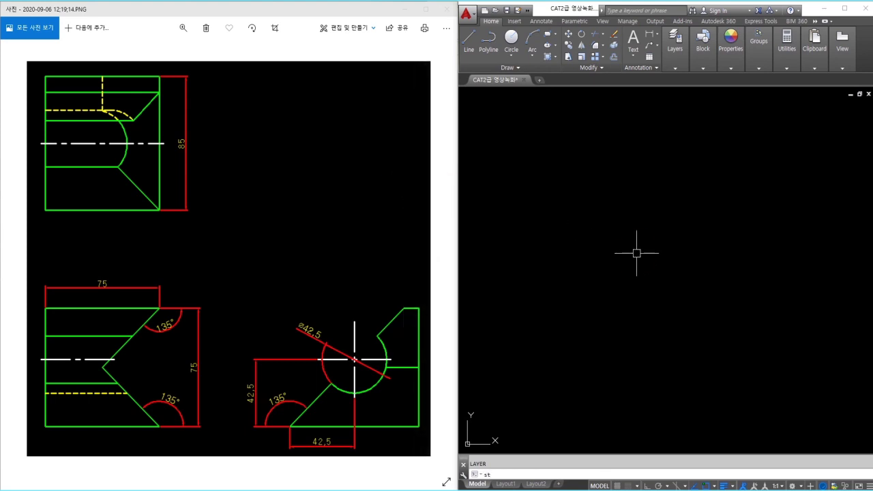
type("t")
key("Return")
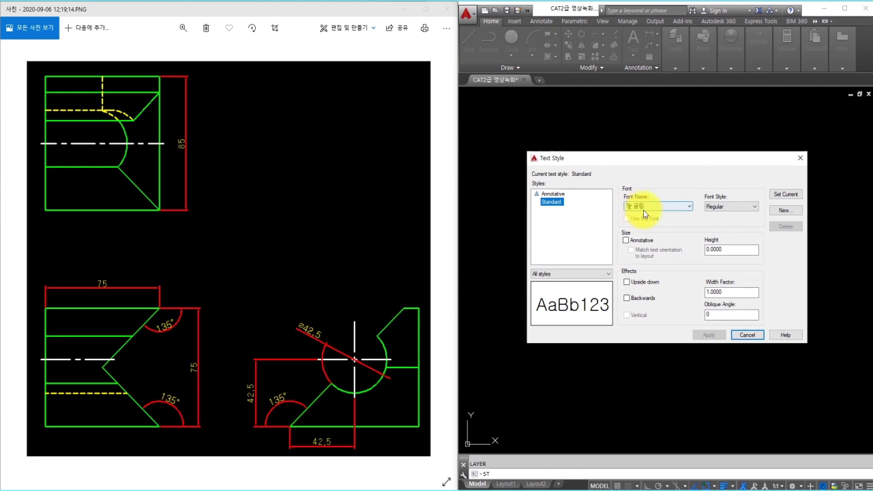
left_click(742, 335)
- Review the text settings of the ISO-25 dimension style, then close the style manager
type("d")
key("Return")
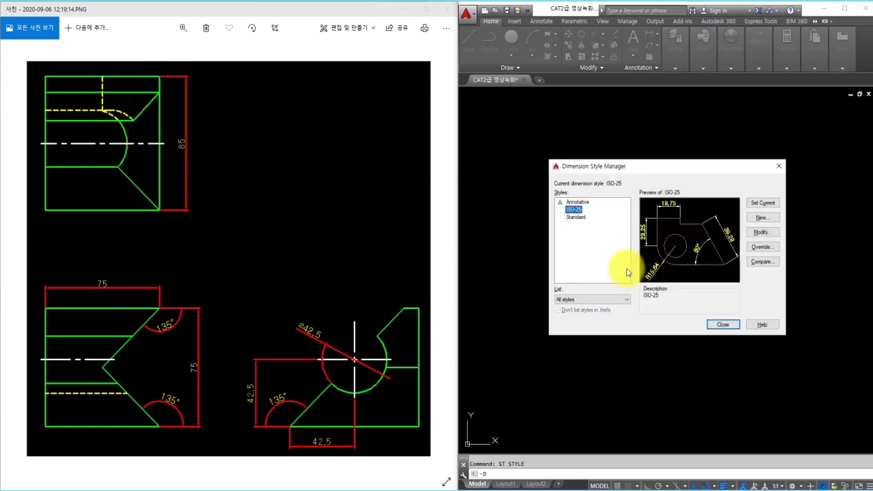
left_click(760, 233)
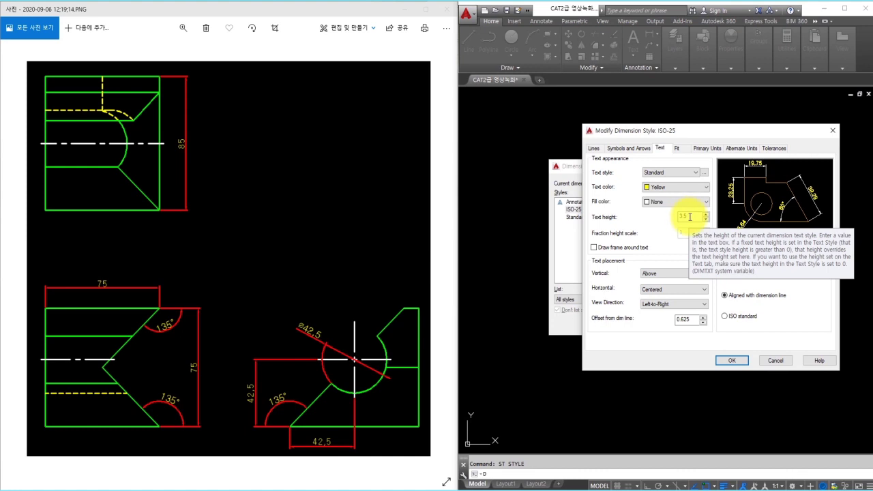
left_click(726, 360)
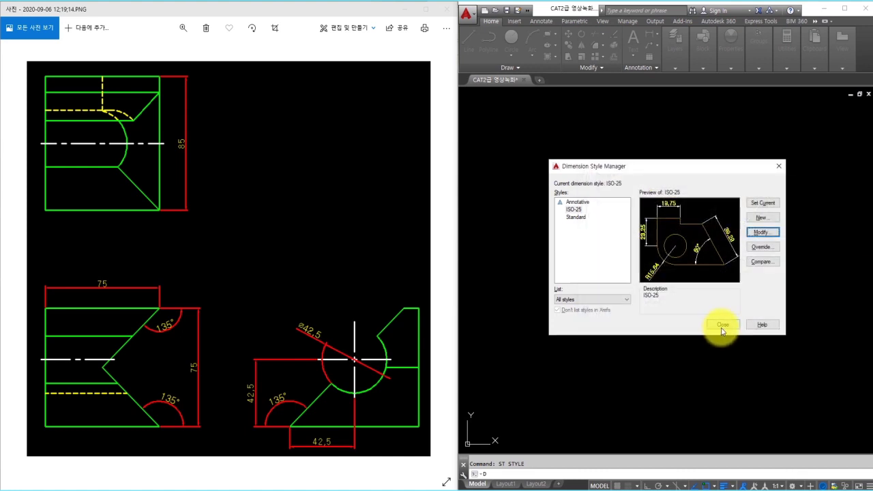
left_click(722, 326)
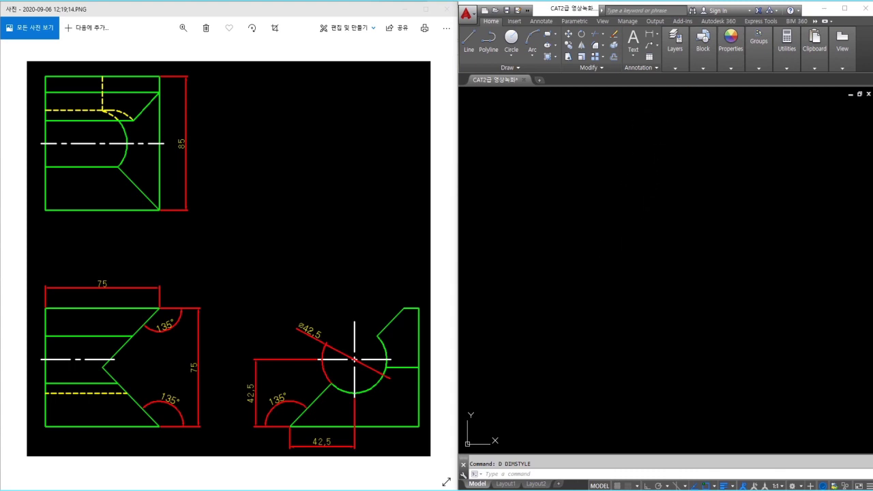
- Make the green 외형선 layer current and clear any selection in the empty drawing area
left_click(673, 66)
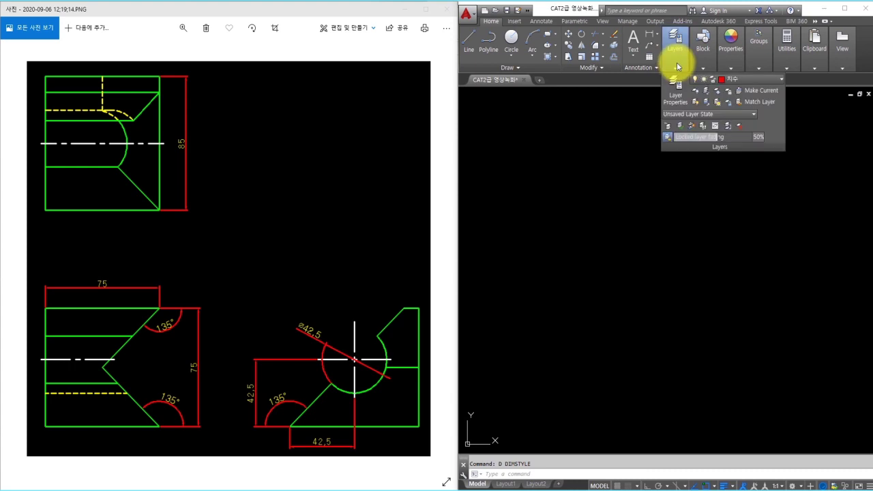
left_click(738, 80)
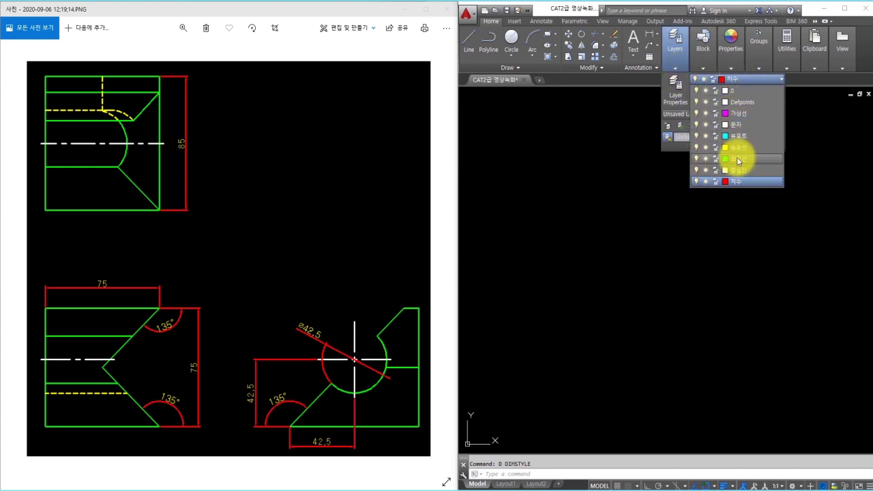
left_click(739, 160)
left_click(654, 238)
left_click(626, 263)
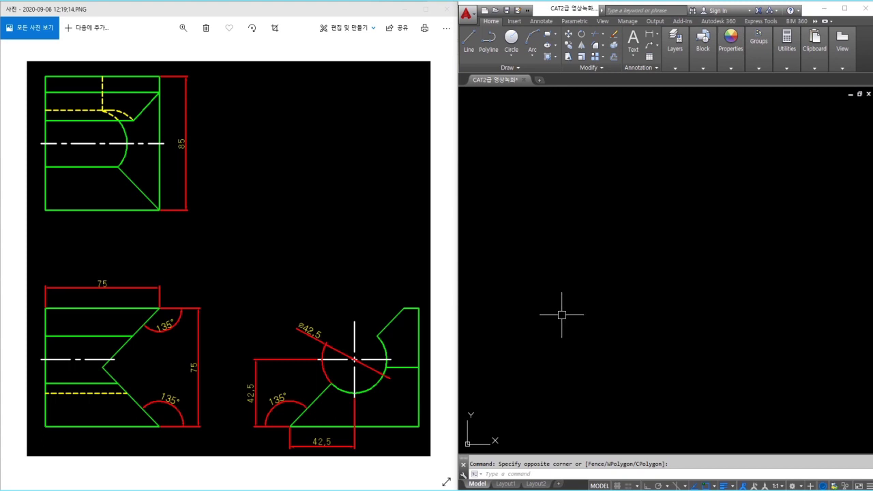
- Draw a 75 by 75 rectangle as the front view outline in the lower part of the drawing
key("Return")
left_click(549, 352)
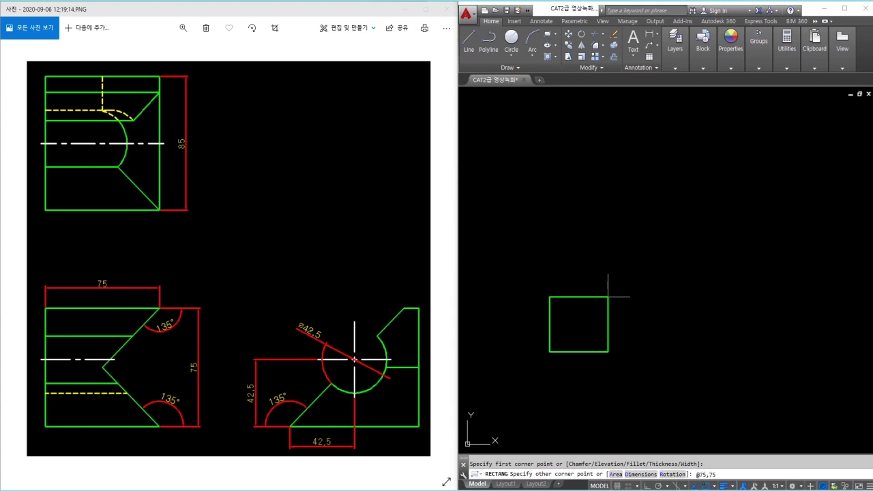
type("@75,75")
key("Return")
scroll(561, 335, "up", 5)
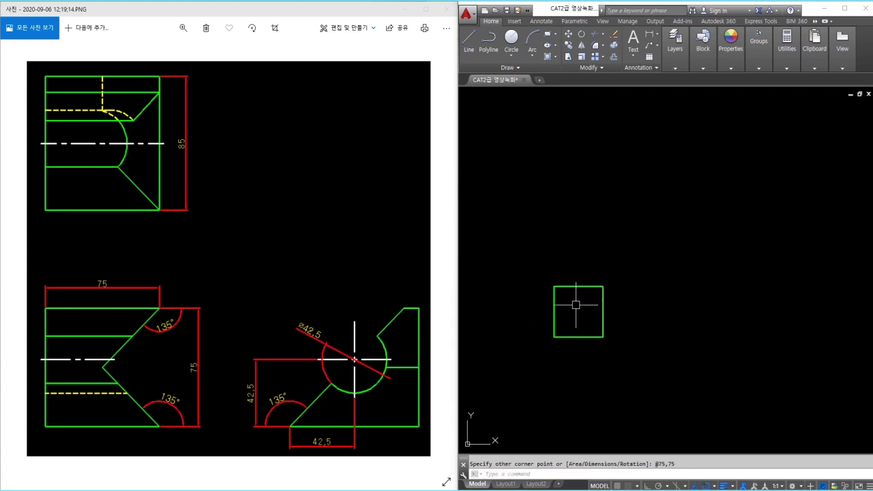
- With Ortho on, draw a horizontal line above the front view and continue it vertically down past the square's right side
type("l")
key("Return")
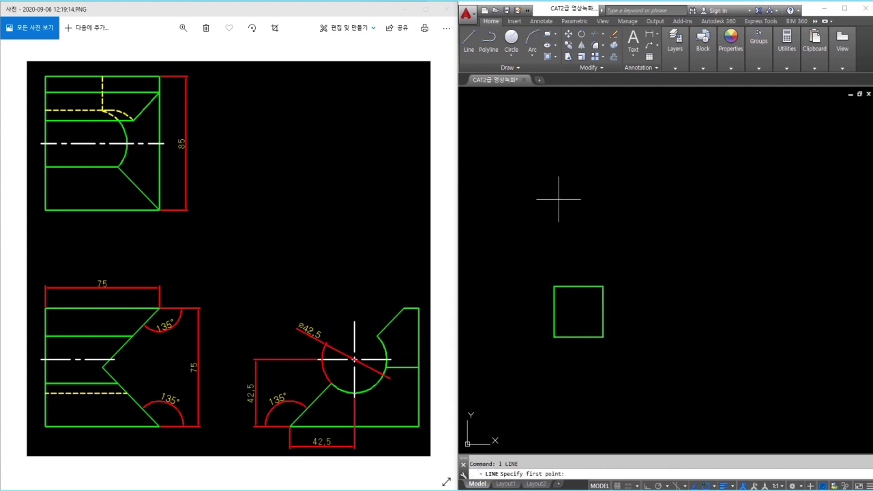
left_click(537, 208)
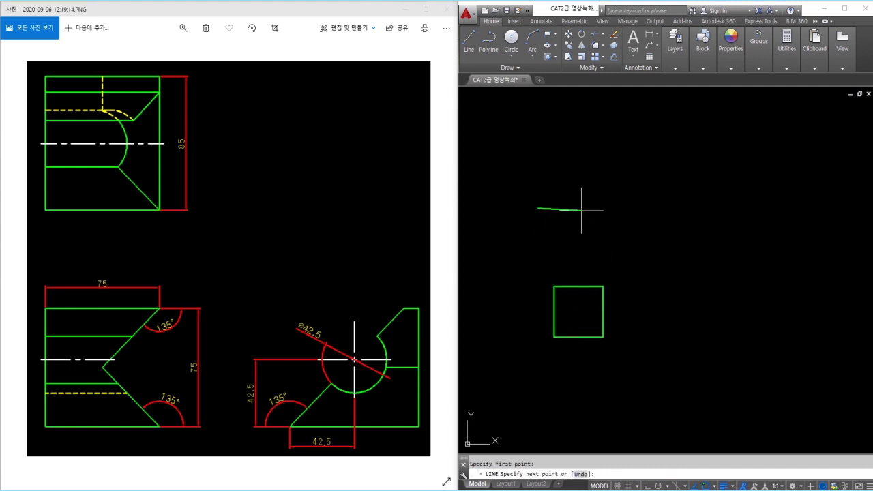
key("F8")
left_click(668, 219)
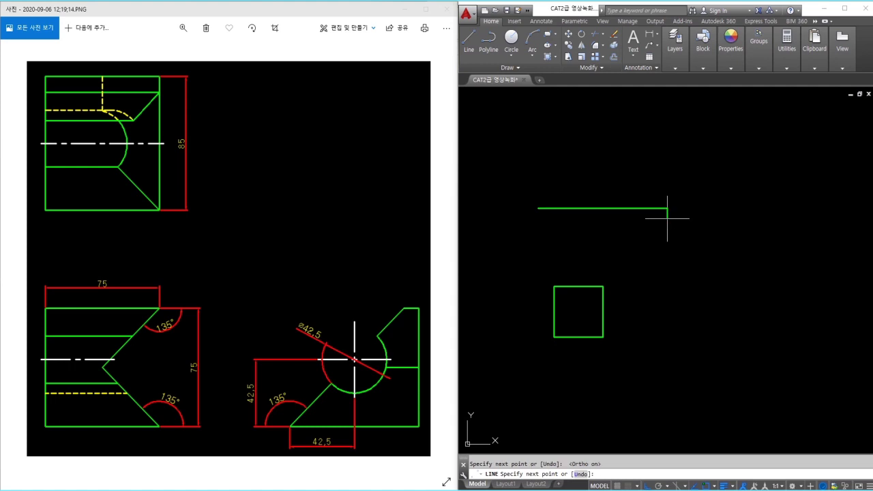
left_click(643, 367)
key("Return")
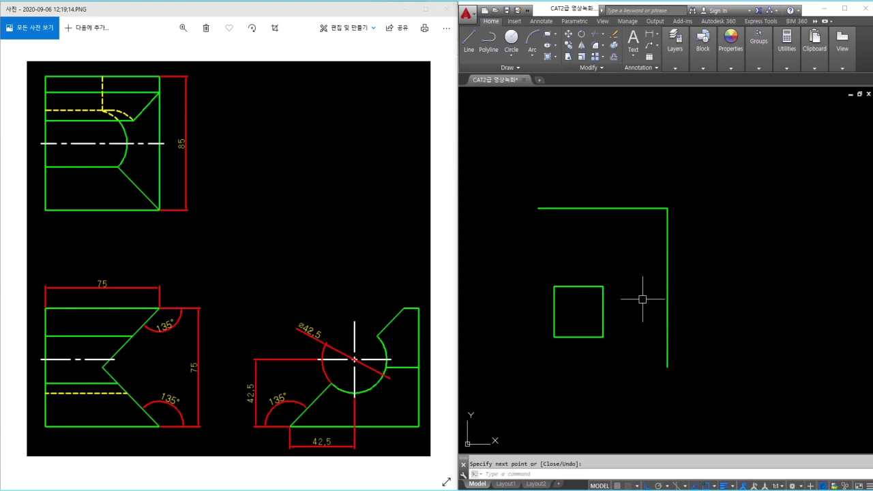
- Draw a 45° projection line up and to the right from the corner where the horizontal and vertical lines meet
key("Return")
left_click(667, 208)
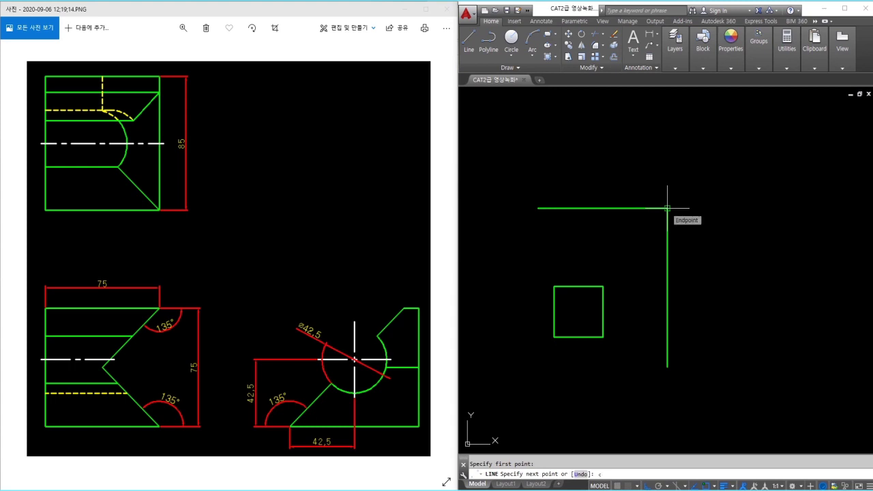
type("<45")
key("Return")
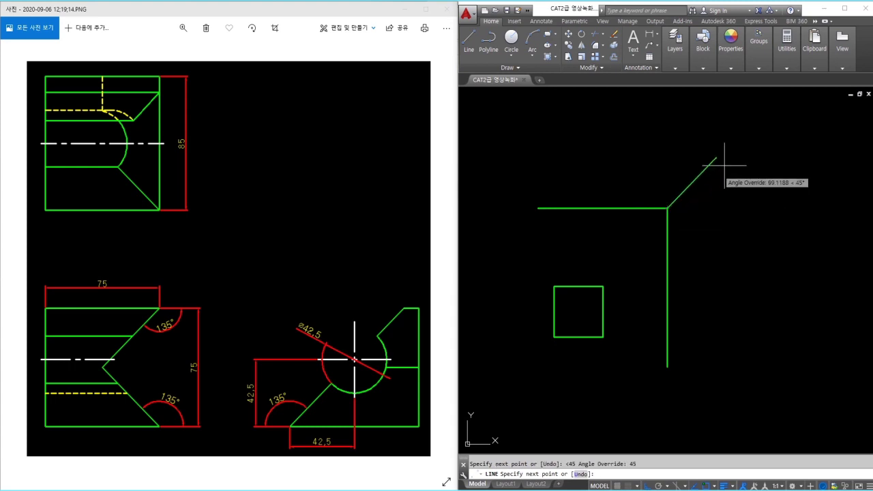
left_click(751, 121)
key("Return")
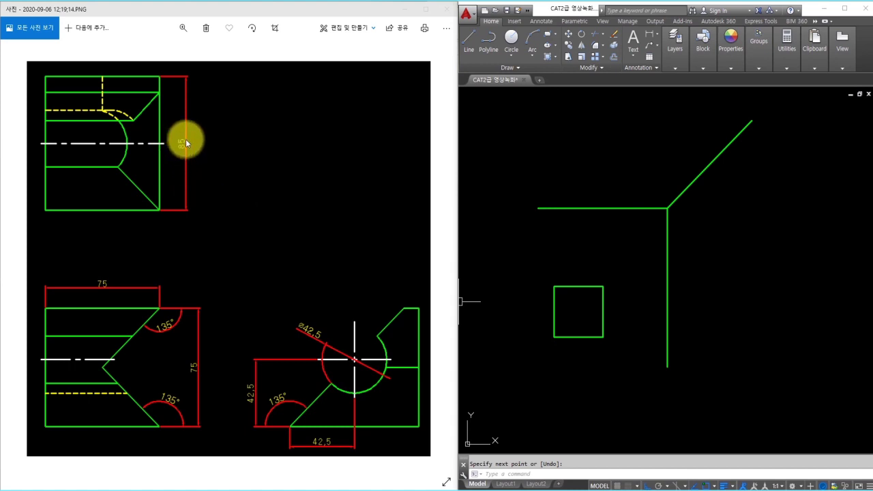
- Offset the horizontal construction line 85 upward to set the top view's depth
type("o")
key("Return")
type("85")
key("Return")
left_click(587, 206)
left_click(590, 141)
key("Escape")
- Project vertical lines from the front view's two upper corners up past both horizontal construction lines
type("l")
key("Return")
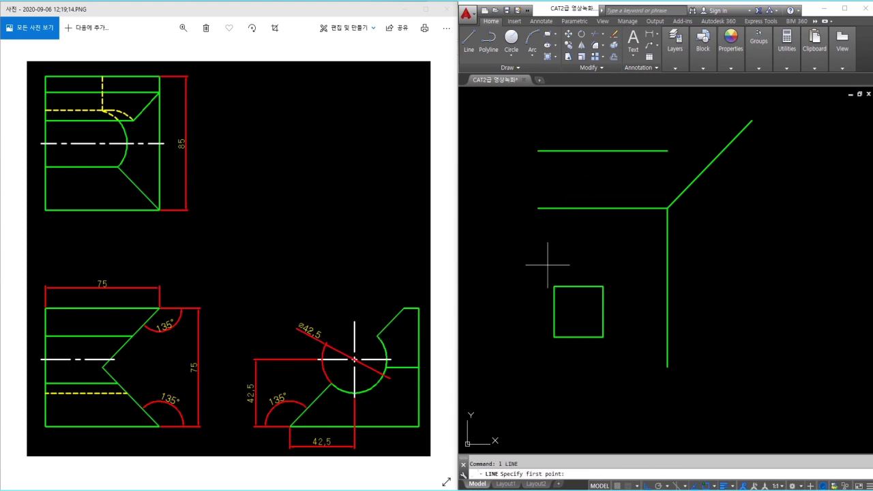
left_click(554, 286)
left_click(553, 119)
key("Return")
key("Return")
left_click(601, 281)
left_click(603, 114)
key("Escape")
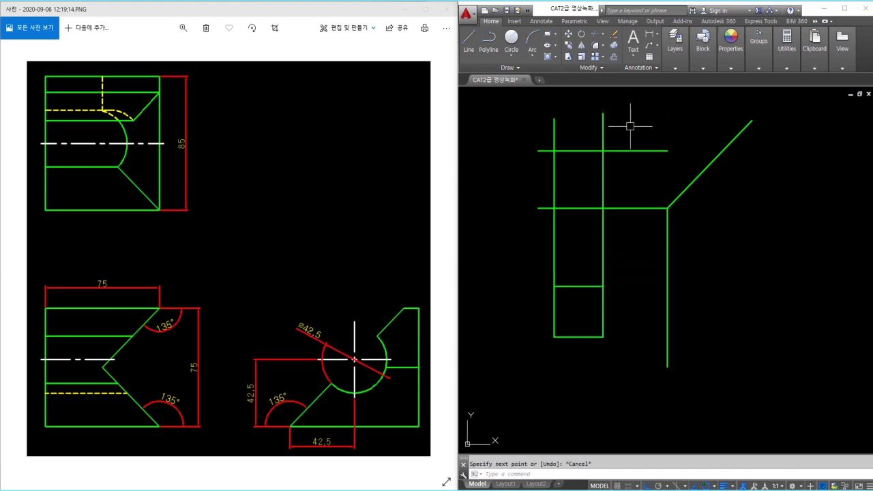
- Trim the excess construction lines so only the closed top view rectangle remains above the front view
type("te cor")
key("Return")
left_click(619, 135)
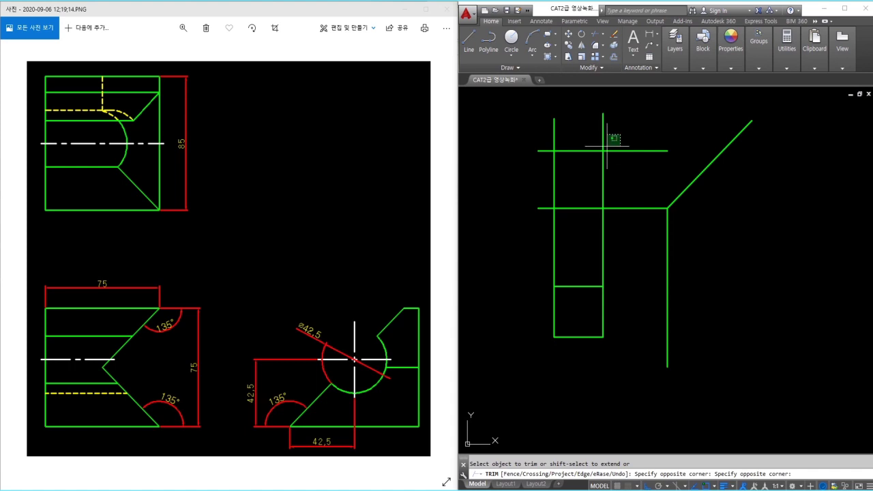
left_click(552, 220)
key("Escape")
- Draw a horizontal line from the top view's upper right corner past the 45° line, and a vertical line down from their intersection
type("l")
key("Return")
left_click(603, 151)
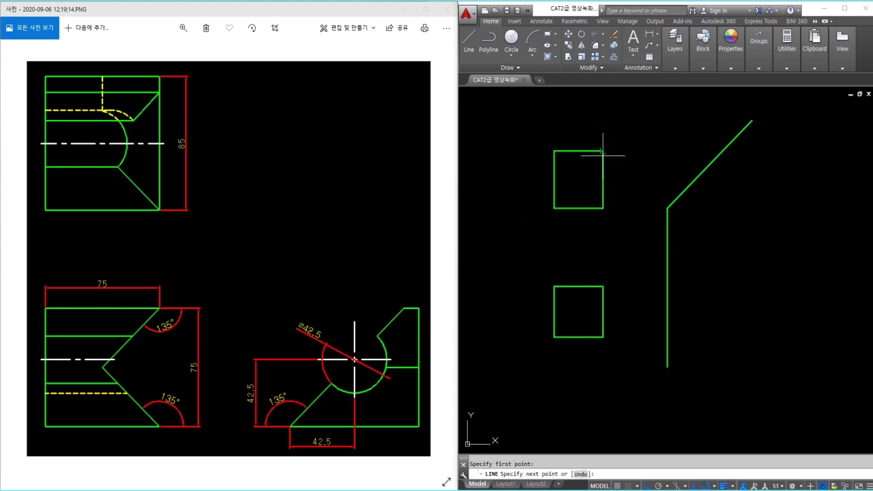
left_click(765, 151)
key("Return")
key("Return")
left_click(722, 151)
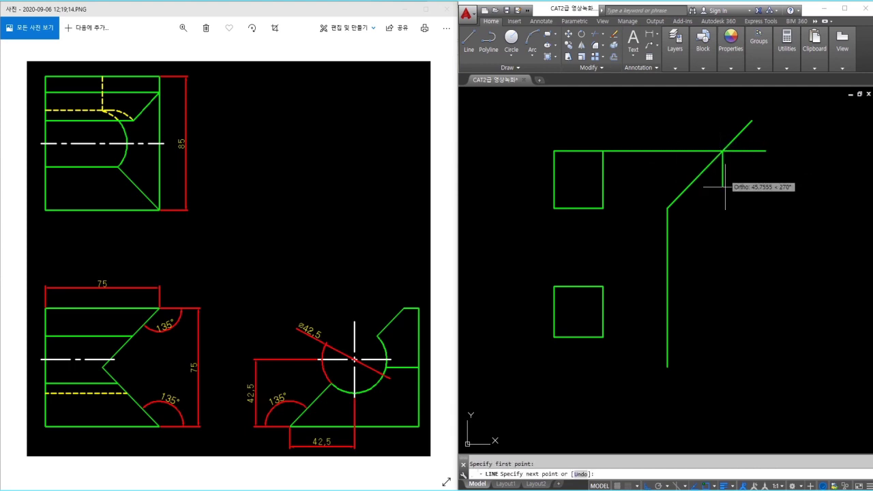
left_click(693, 381)
key("Return")
- Project horizontal lines from the front view's lower and upper right corners across both vertical lines
left_click(602, 337)
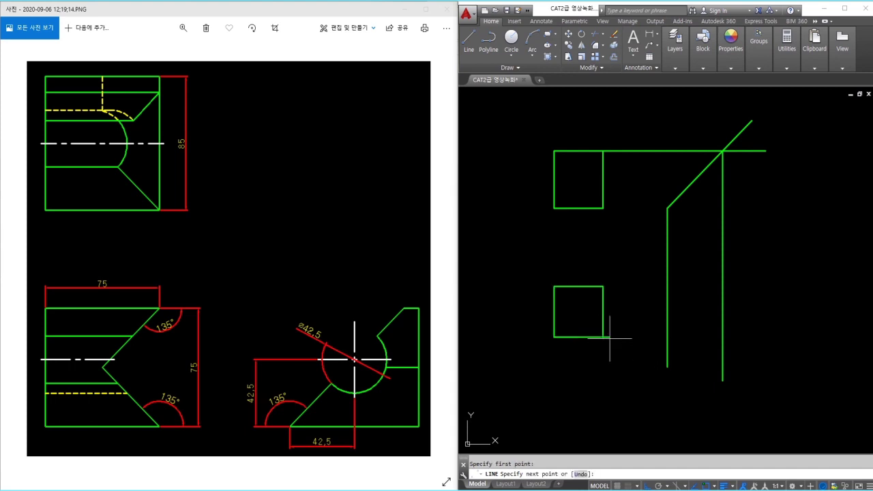
left_click(780, 337)
key("Return")
key("Return")
left_click(603, 287)
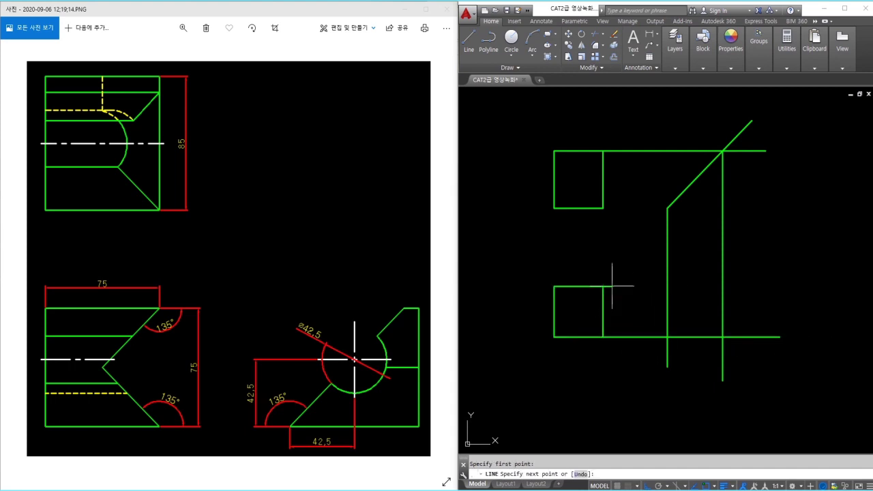
left_click(767, 286)
key("Escape")
- Trim and erase the excess projection lines, keeping the side view rectangle and the 45° line
type("tr")
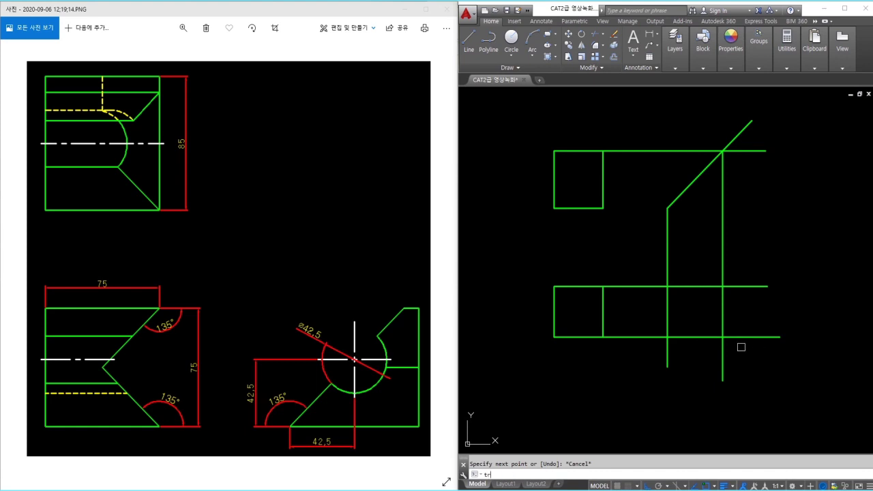
key("Return")
key("Return")
left_click(739, 349)
left_click(648, 273)
left_click(647, 169)
left_click(639, 151)
type("e")
key("Return")
- Draw a line at 135° from the front view's lower right corner into the square
type("z")
key("Return")
left_click(541, 124)
left_click(750, 349)
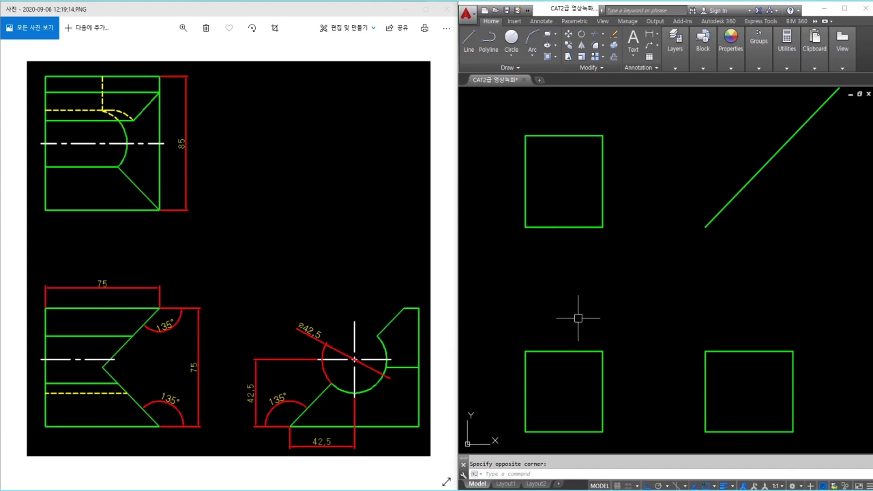
middle_click_drag(580, 416, 673, 305)
scroll(629, 325, "up", 4)
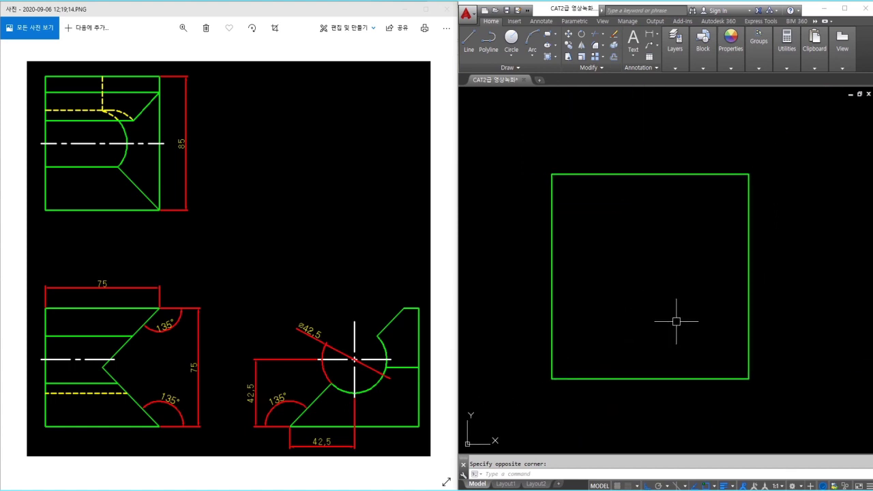
key("l")
key("Return")
left_click(745, 377)
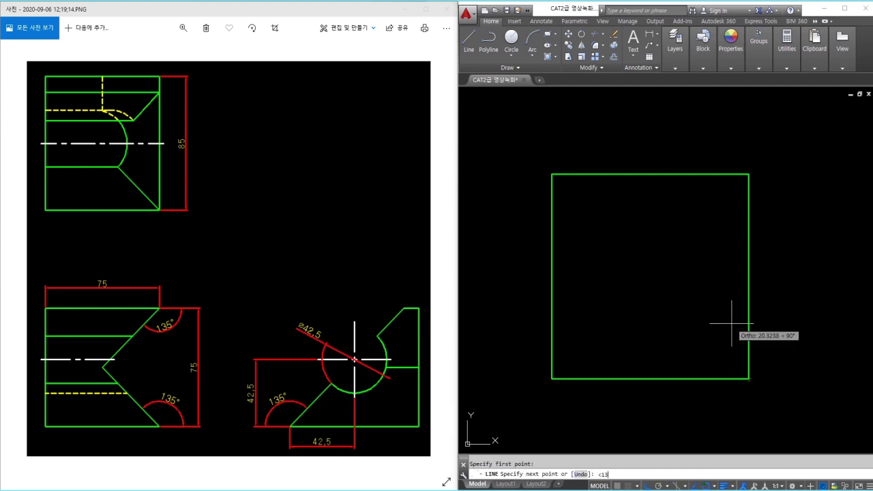
key("Return")
left_click(627, 244)
key("Return")
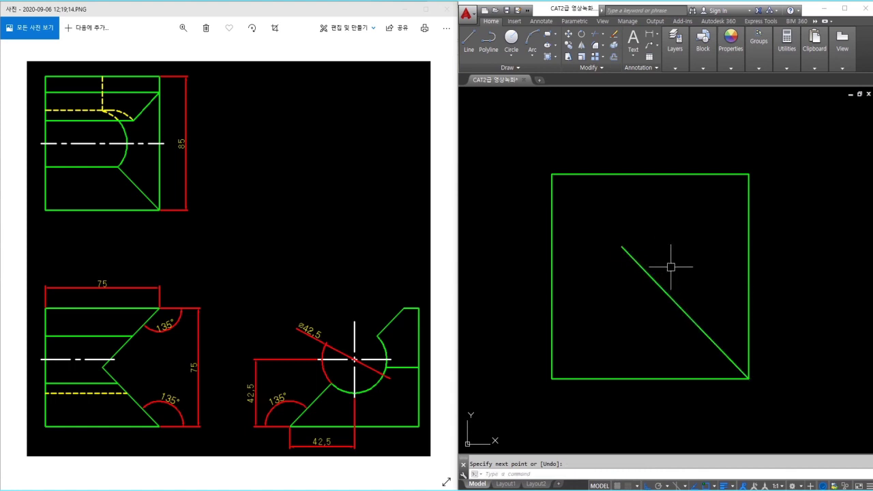
- Draw a line at -135° from the front view's upper right corner, crossing the first angled line
key("Return")
left_click(748, 176)
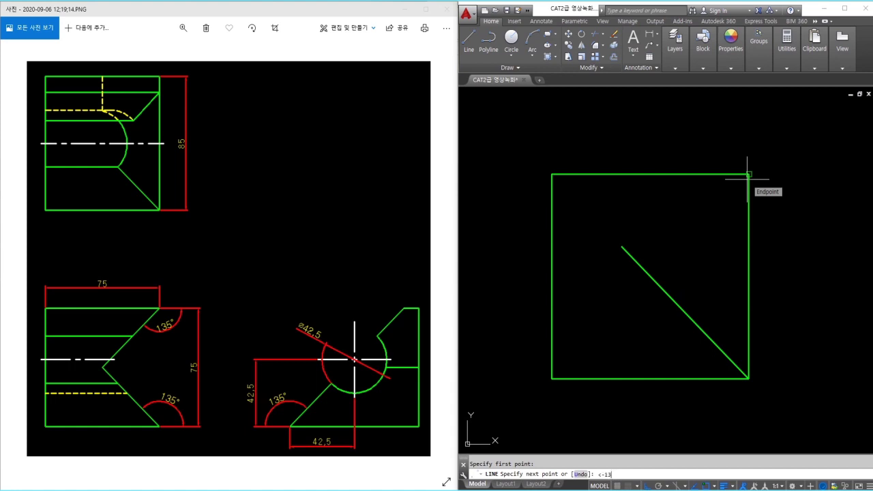
left_click(618, 309)
key("Return")
- Fillet the two angled lines into a sharp corner to form the front view's V-notch
type("f")
key("Return")
left_click(661, 265)
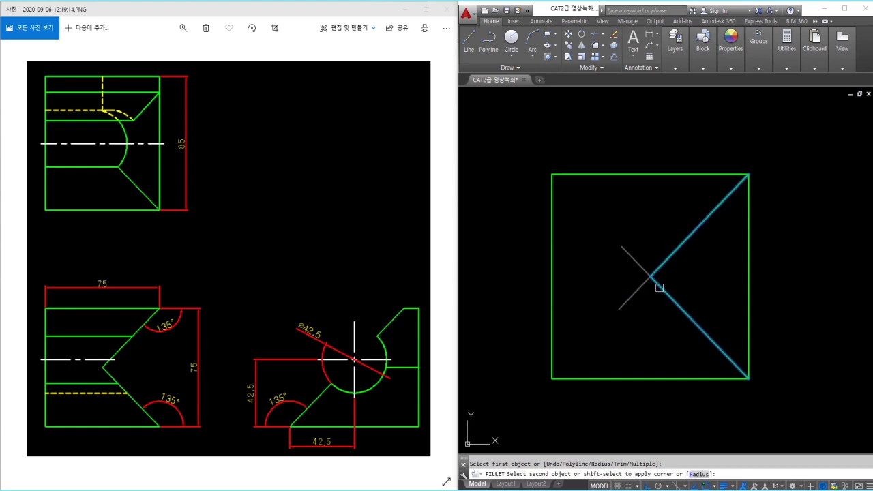
left_click(659, 286)
- Trim away the front view's right vertical edge between the ends of the V-notch
type("tr")
key("Return")
key("Return")
left_click(771, 258)
left_click(746, 275)
key("Escape")
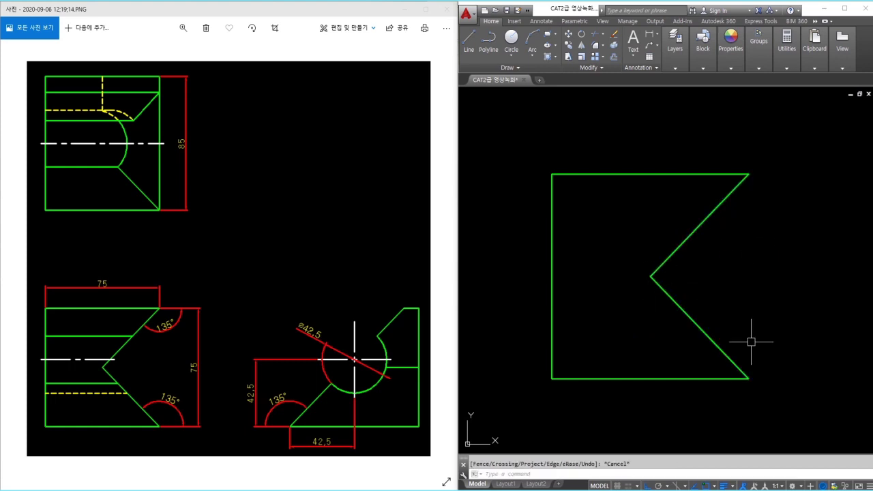
- Draw a line at 45° from the side view's lower left corner to beyond its top edge
scroll(756, 308, "down", 3)
middle_click_drag(756, 307, 611, 365)
key("Escape")
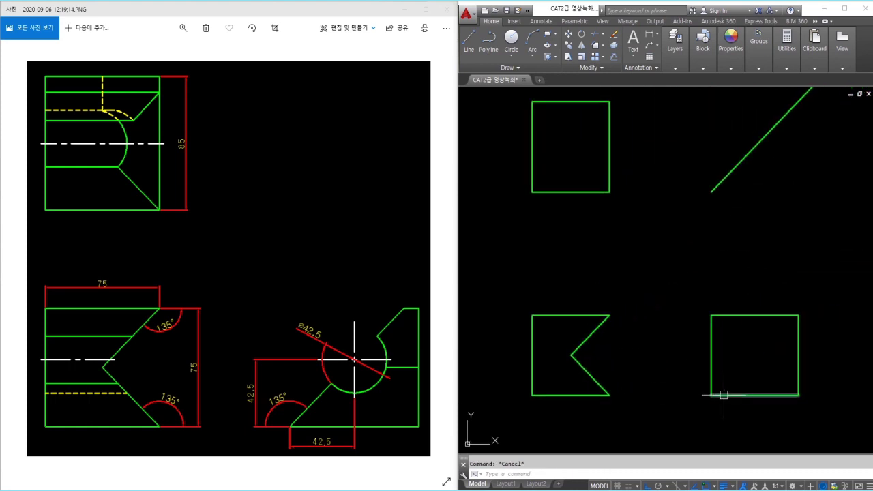
scroll(777, 410, "up", 4)
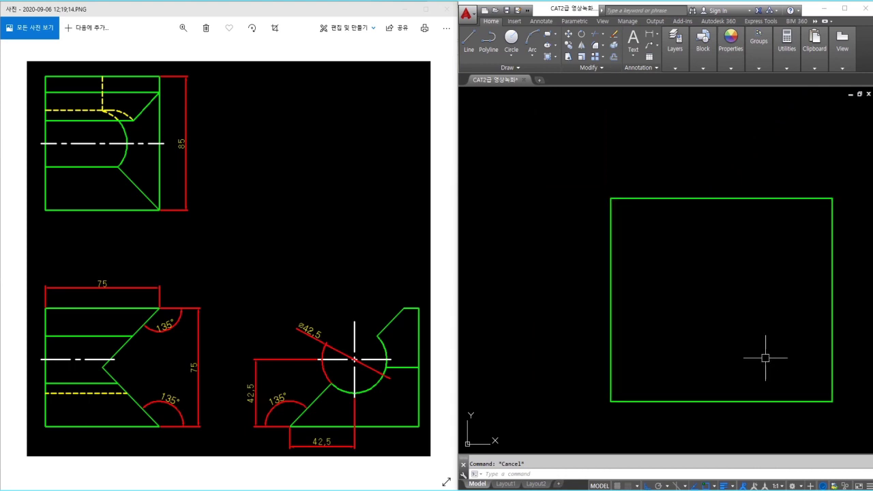
type("l")
key("Return")
left_click(586, 383)
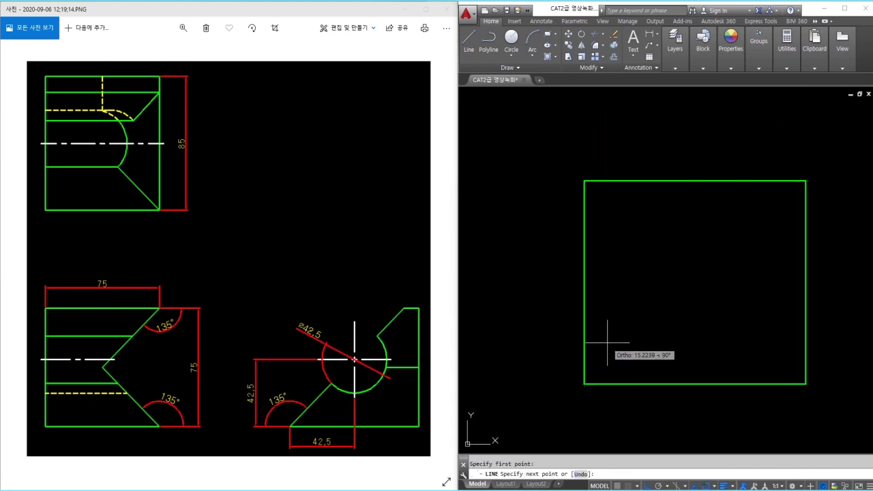
type("<45")
key("Return")
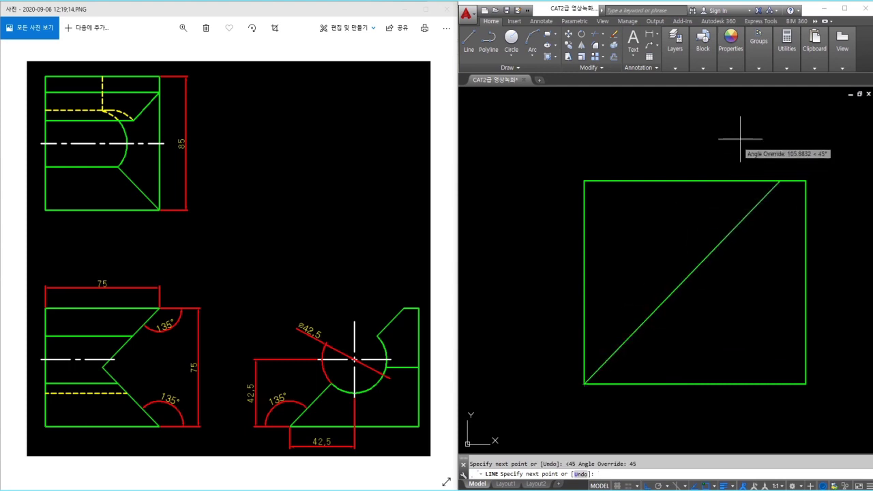
left_click(780, 142)
key("Escape")
- Trim the angled line above the side view's top edge and the top edge left of the angled line
type("tr")
key("Return")
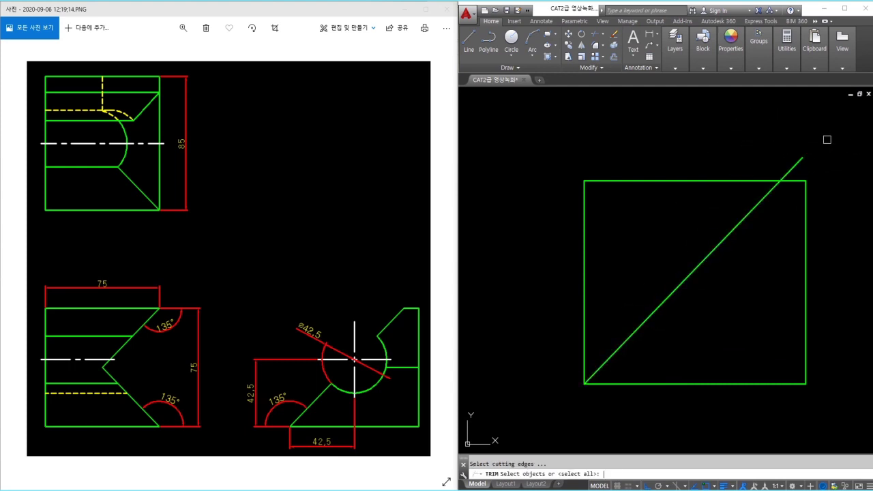
key("Return")
left_click(822, 140)
left_click(781, 167)
left_click(688, 180)
key("Escape")
- Erase the side view's left vertical edge
left_click(611, 244)
left_click(565, 241)
type("e")
key("Return")
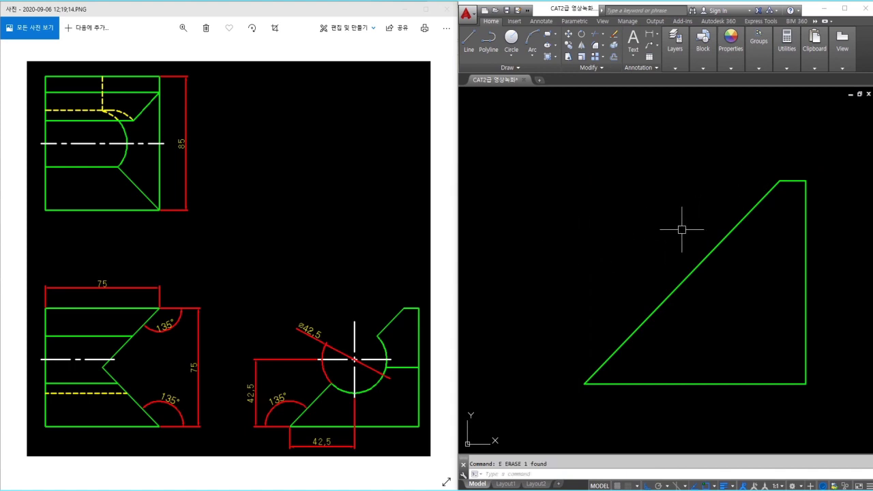
type("o")
key("Return")
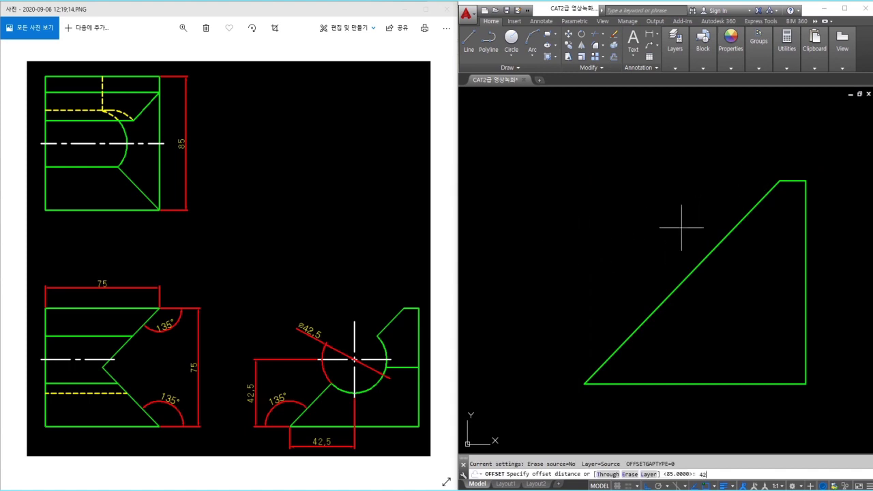
type("42.5")
key("Return")
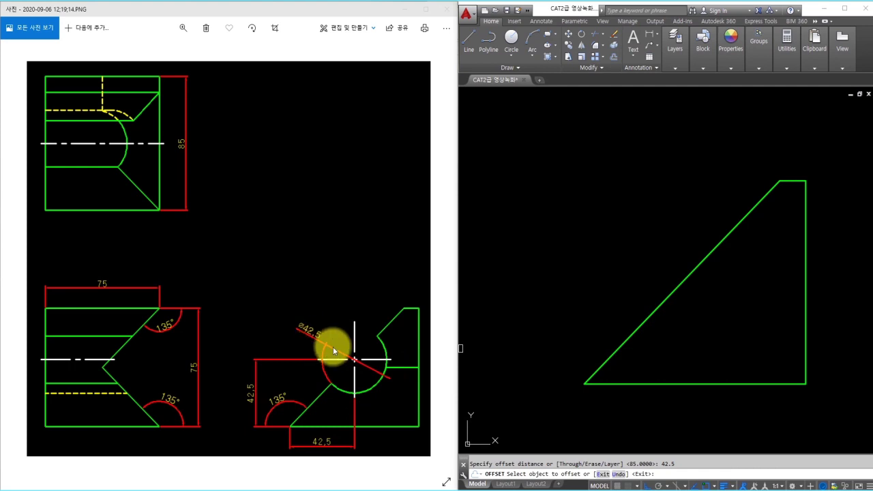
key("Escape")
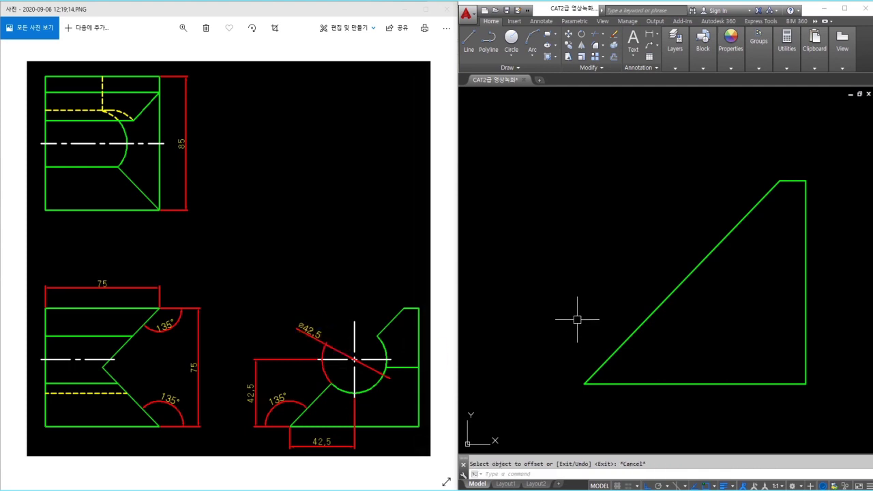
- Draw construction lines from the side view's lower left corner, 42.5 upward and 42.5 to the right
type("l")
key("Return")
left_click(585, 383)
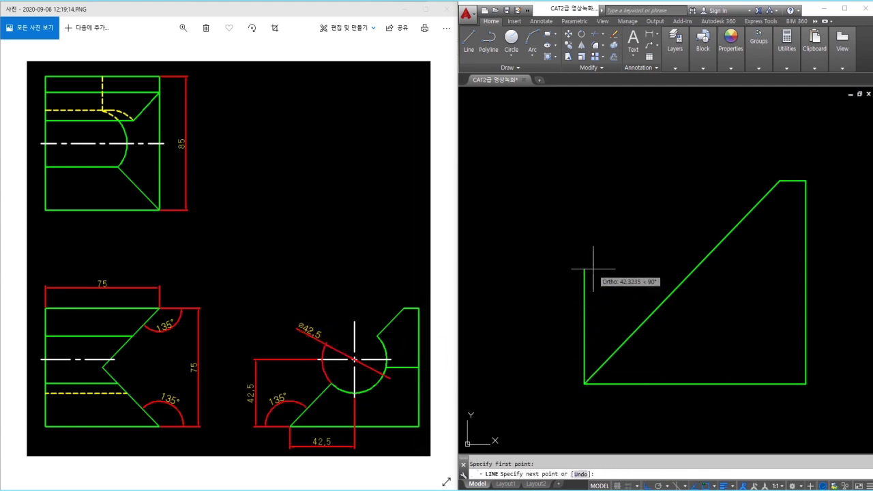
key("Return")
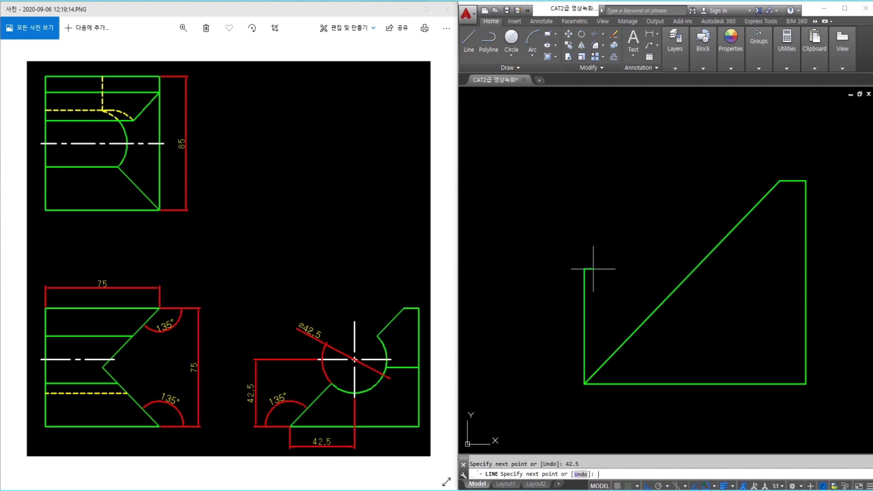
key("Return")
key("Return")
- Draw a circle of diameter 42.5 centred on the end of the horizontal construction line
type("c")
key("Return")
left_click(695, 268)
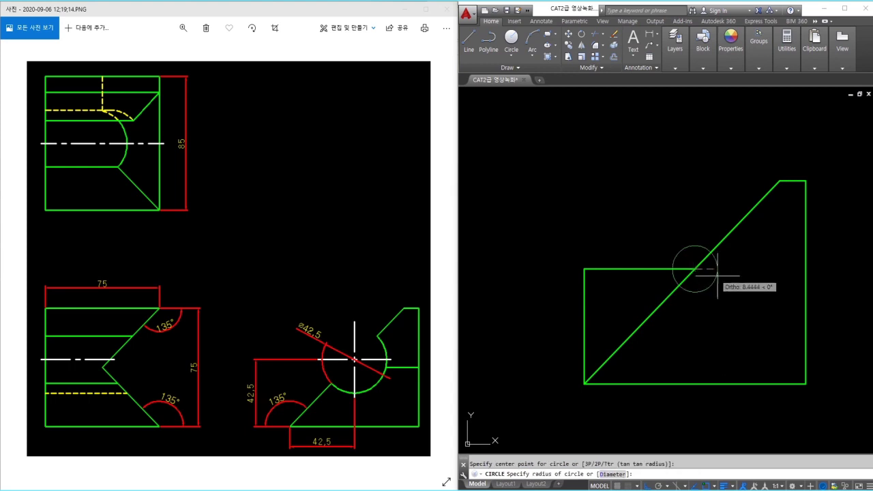
type("d")
key("Return")
type("42.5")
key("Return")
- Trim the circle's upper left part and the slanted edge inside it to leave the side view's round recess
type("tr")
key("Return")
left_click(709, 292)
left_click(579, 207)
key("Return")
- Erase the two 42.5 construction lines beside the side view
left_click(621, 236)
left_click(579, 304)
type("e")
key("Return")
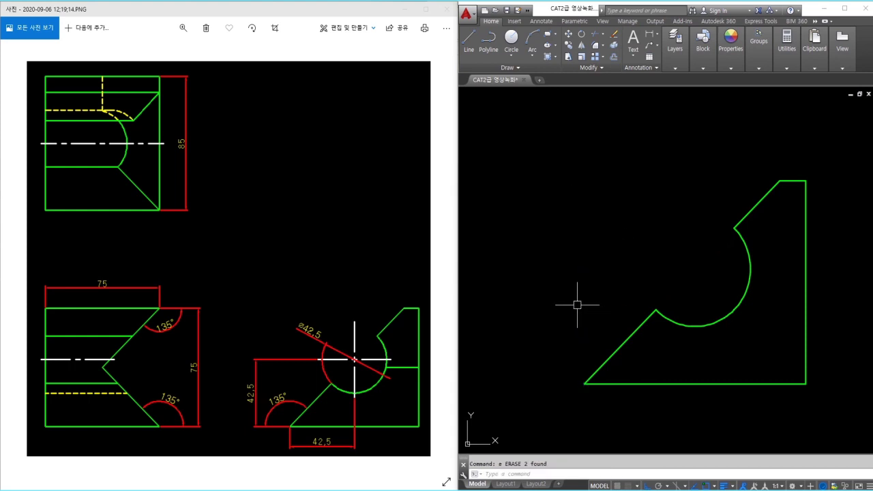
- Make the 치수 layer current
scroll(665, 287, "down", 2)
middle_click_drag(667, 286, 734, 321)
scroll(749, 319, "down", 2)
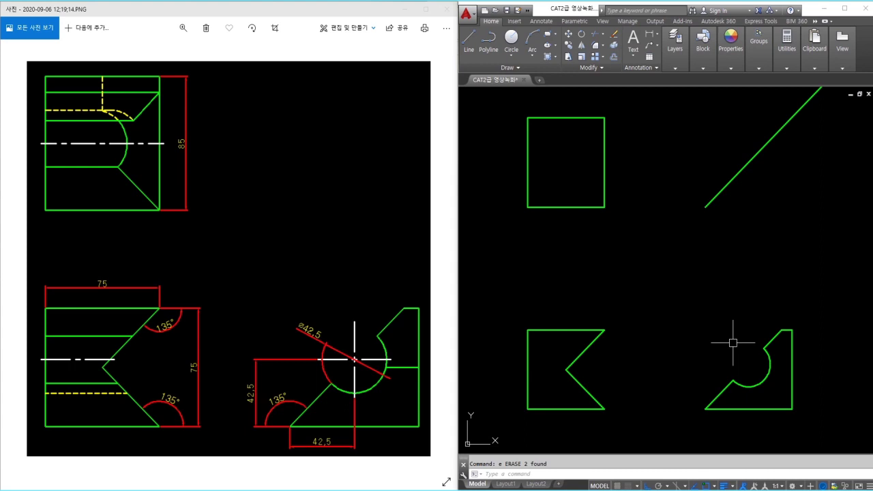
left_click(675, 63)
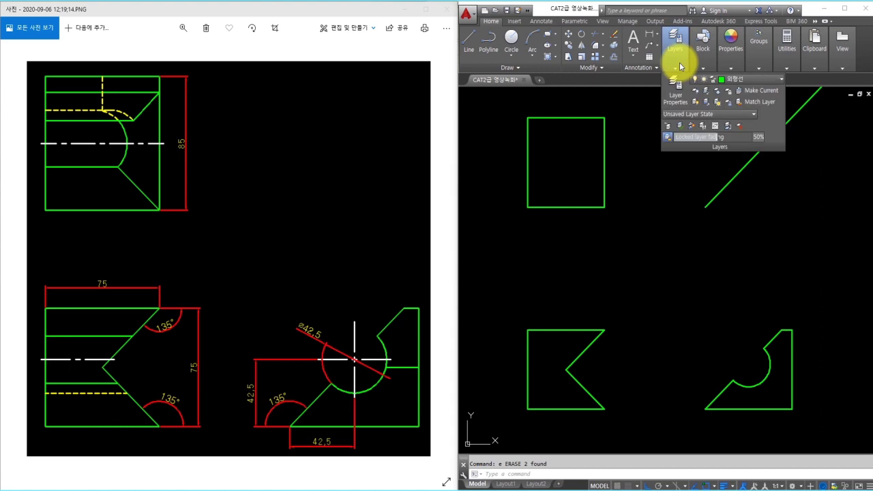
left_click(731, 82)
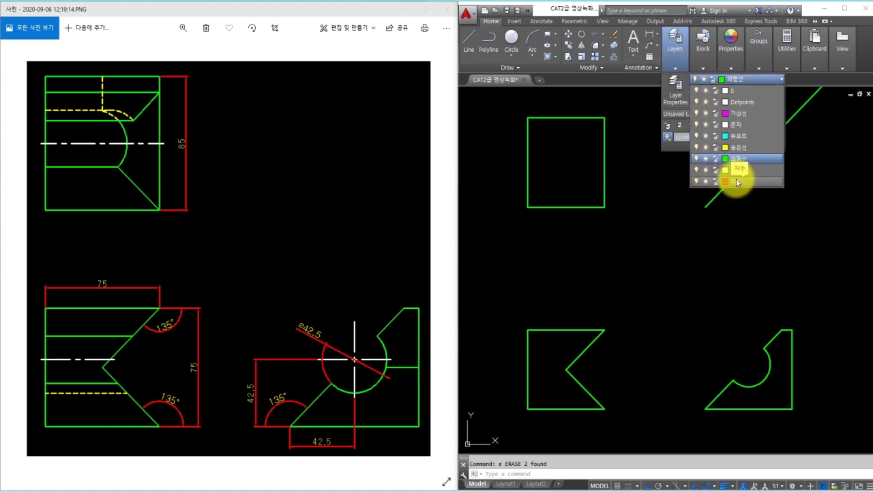
left_click(736, 178)
left_click(720, 302)
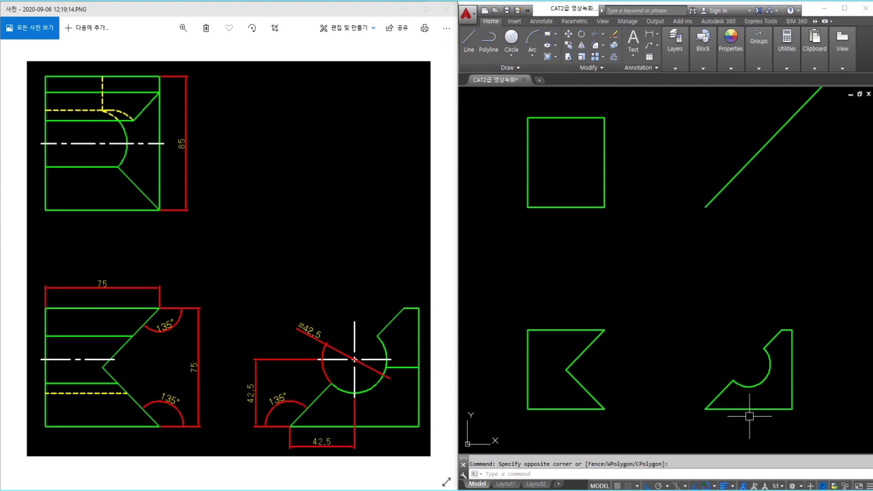
- Draw a full circle over the side view's arc, using the same centre and radius
scroll(748, 412, "up", 5)
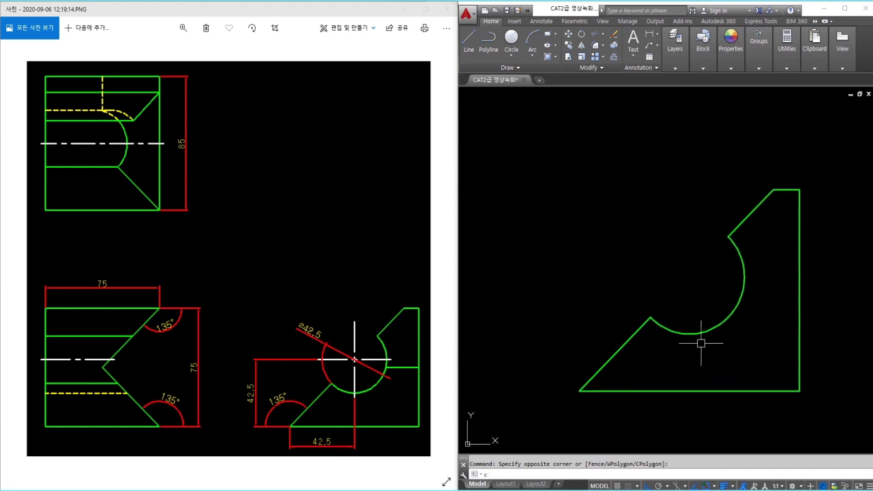
type("c")
key("Return")
left_click(689, 277)
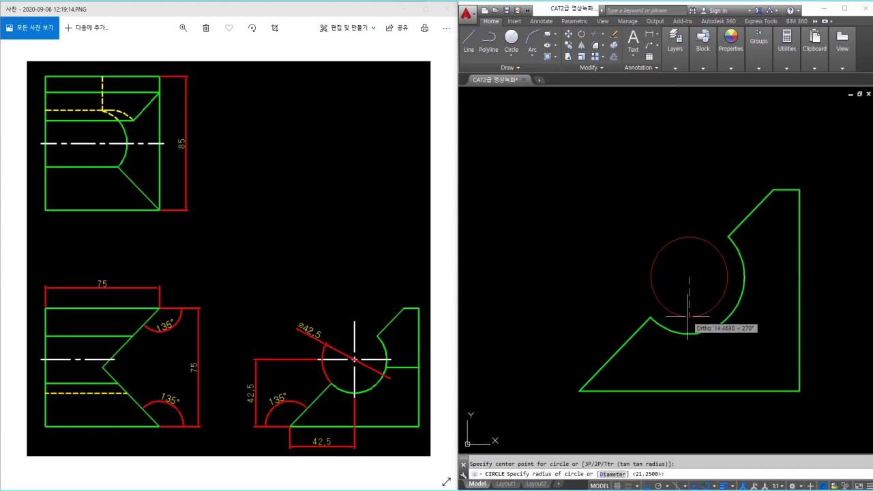
- Place horizontal construction lines through the side view circle's bottom quadrant, centre and top quadrant
type("xl")
key("Return")
type("h")
key("Return")
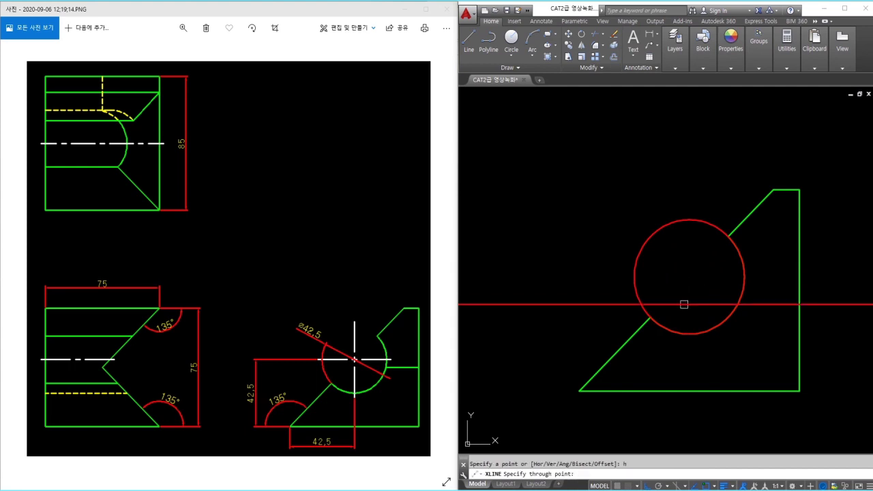
left_click(689, 334)
left_click(689, 276)
left_click(689, 220)
key("Return")
- Place vertical construction lines through the side view circle's left quadrant, centre and right quadrant
key("Return")
type("v")
key("Return")
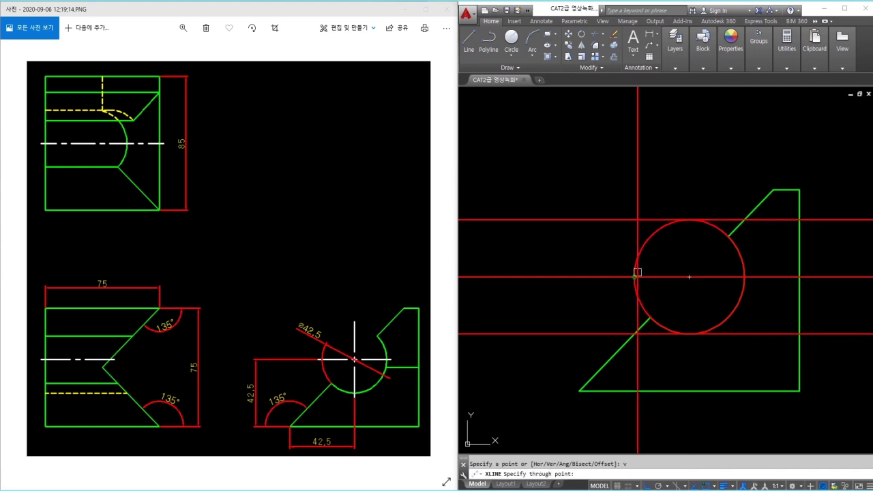
left_click(635, 276)
left_click(689, 277)
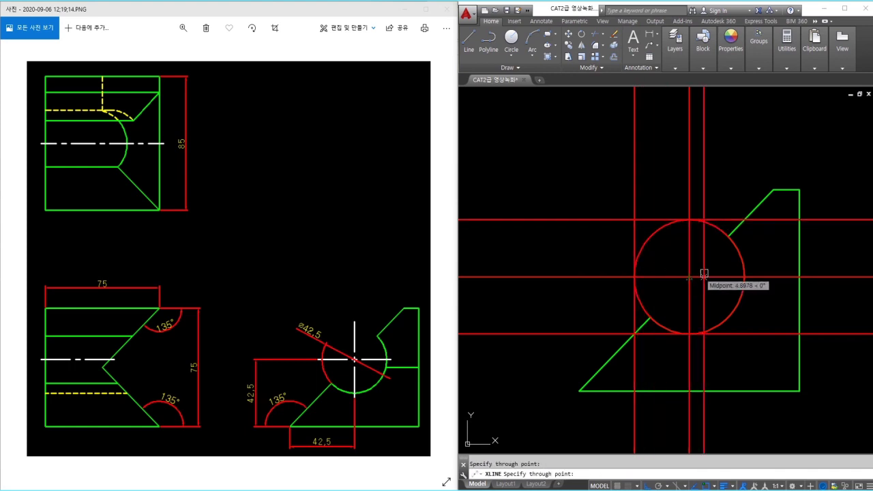
left_click(741, 277)
key("Return")
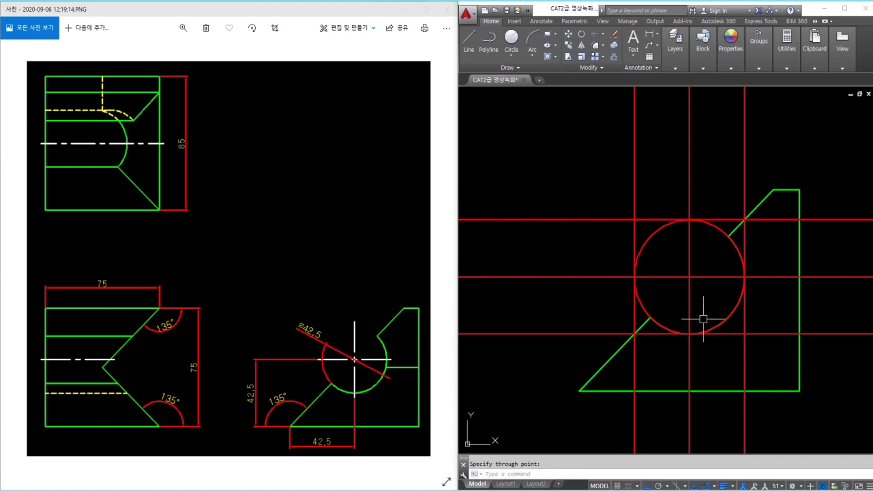
- Place horizontal construction lines through the three intersections of the vertical construction lines with the 45° projection line
scroll(703, 306, "down", 4)
middle_click_drag(696, 302, 728, 407)
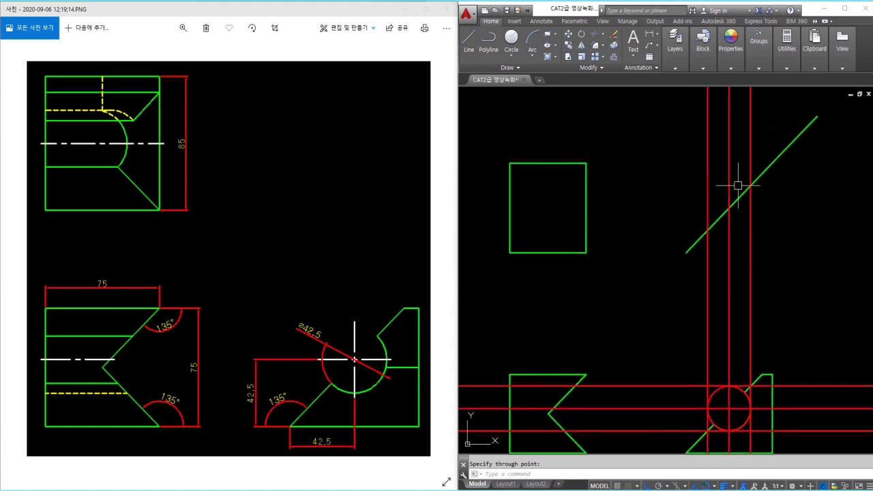
key("Return")
type("h")
key("Return")
left_click(707, 230)
left_click(729, 208)
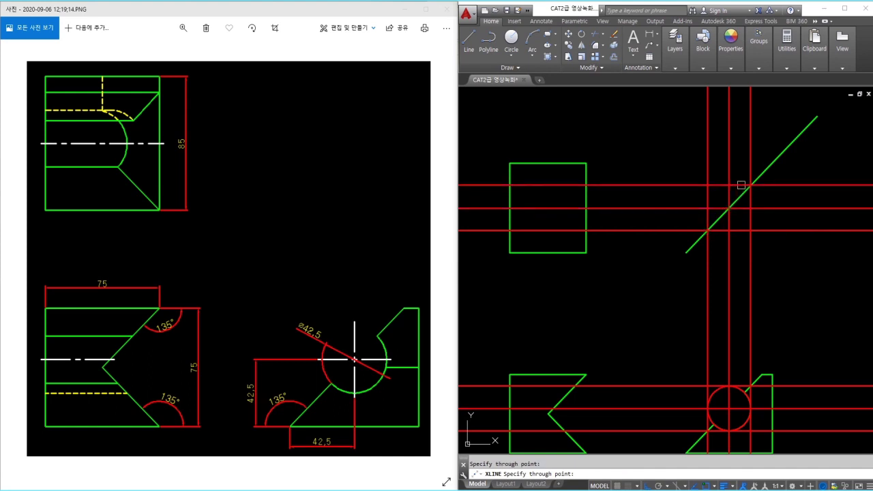
scroll(750, 185, "up", 5)
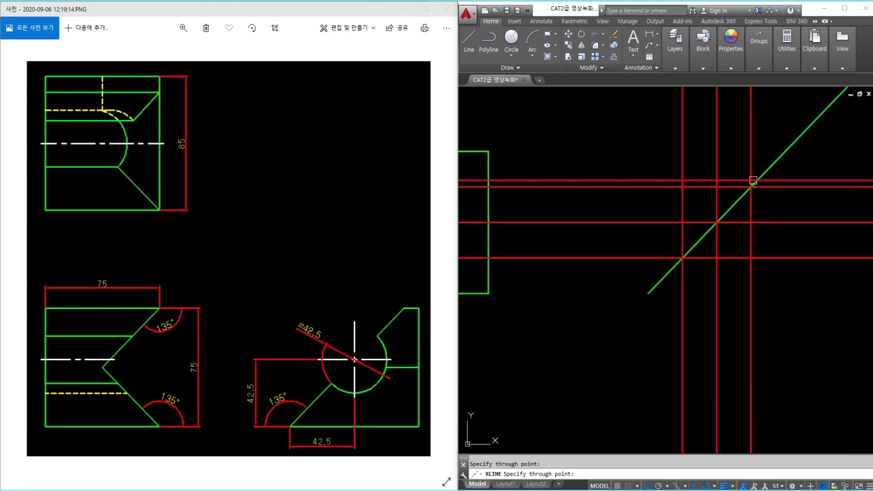
scroll(748, 188, "up", 4)
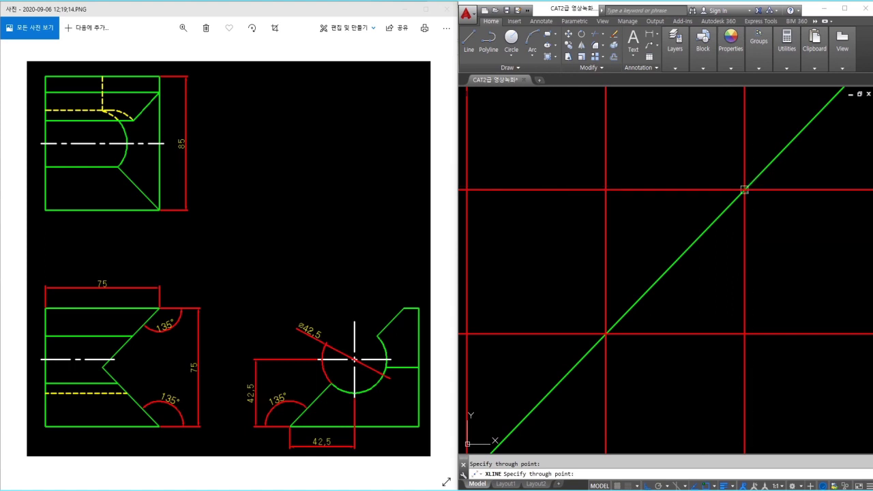
left_click(744, 190)
key("space")
scroll(740, 195, "down", 3)
scroll(665, 291, "down", 1)
middle_click_drag(666, 293, 744, 185)
middle_click_drag(631, 304, 674, 235)
scroll(610, 274, "up", 1)
scroll(609, 273, "up", 2)
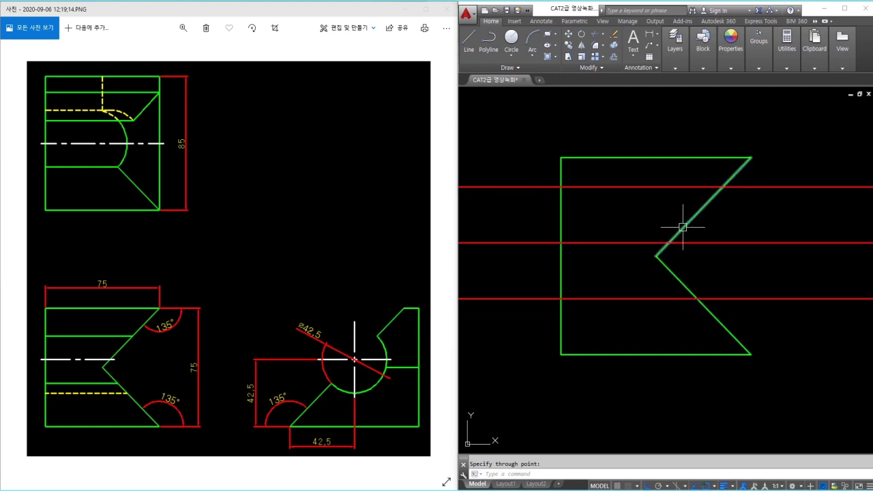
key("Escape")
left_click(700, 212)
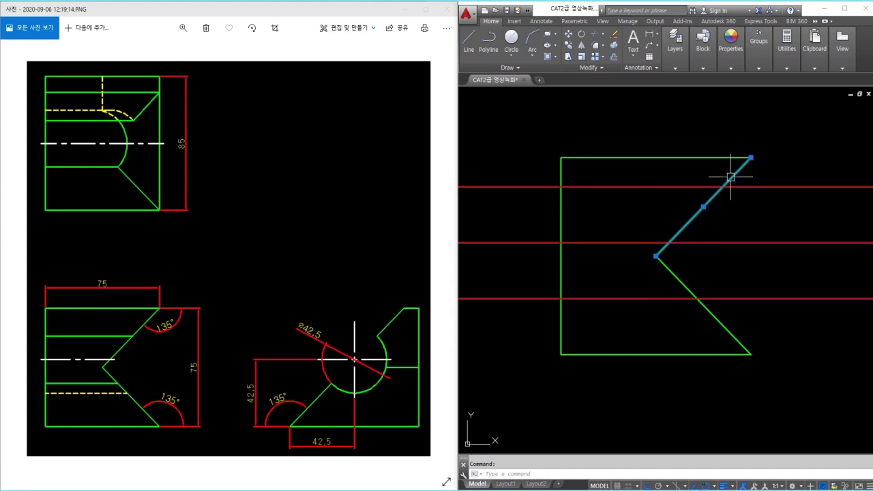
key("Escape")
left_click(700, 209)
key("Escape")
left_click(690, 220)
key("Escape")
- Extend the upper edge of the front view's V-notch down to the lowest horizontal construction line
type("tr")
key("Return")
key("Return")
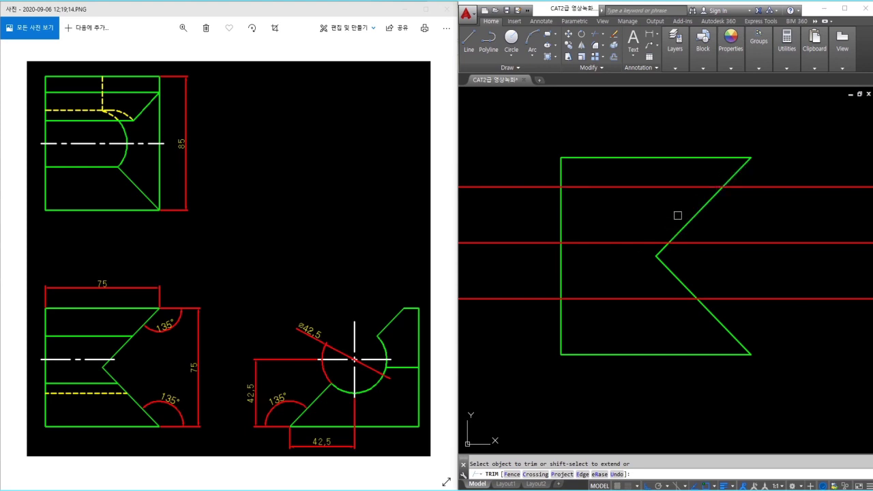
left_click(676, 230, "shift")
key("Escape")
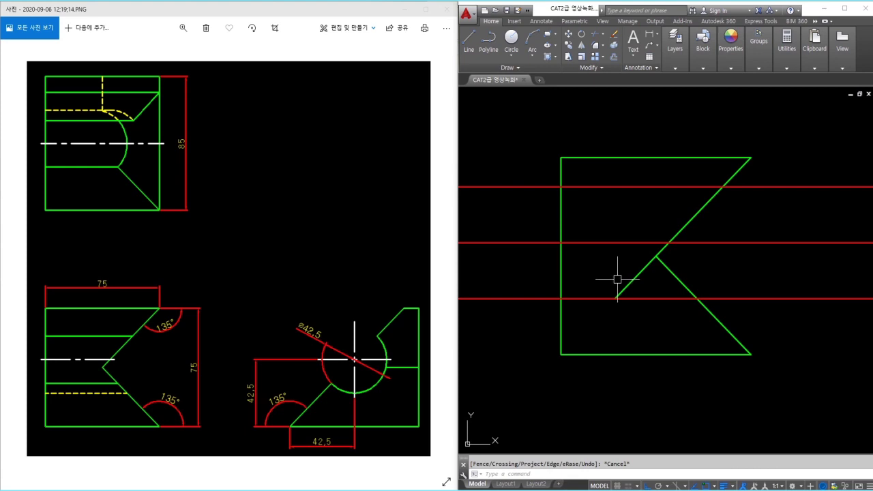
- Place vertical construction lines where the extended notch edge meets the three horizontal construction lines in the front view
type("xl")
key("Return")
type("v")
key("Return")
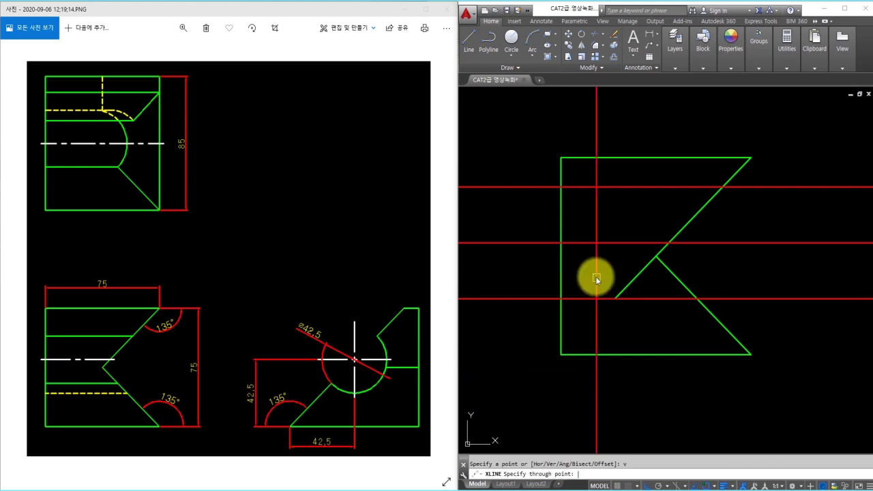
left_click(615, 294)
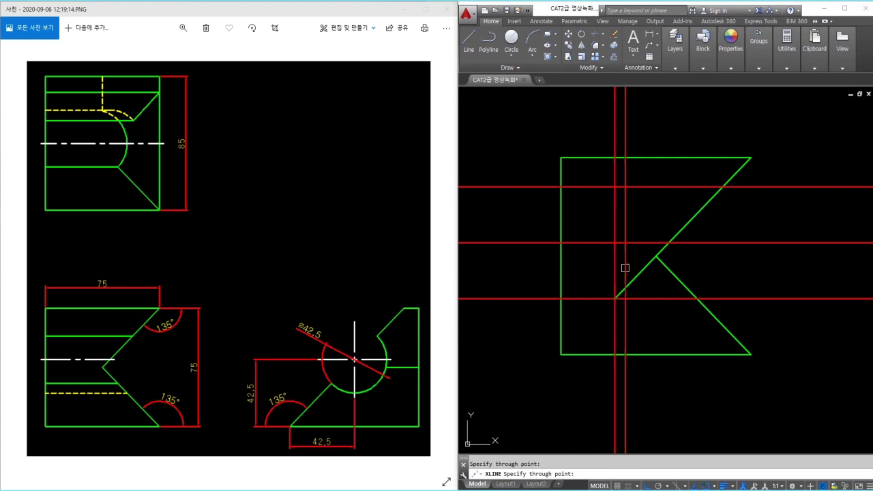
left_click(669, 242)
left_click(723, 186)
key("Return")
- Draw an ellipse in the top view, fitted inside the outer vertical and horizontal construction lines
scroll(643, 288, "down", 3)
middle_click_drag(666, 95, 664, 197)
scroll(664, 169, "up", 3)
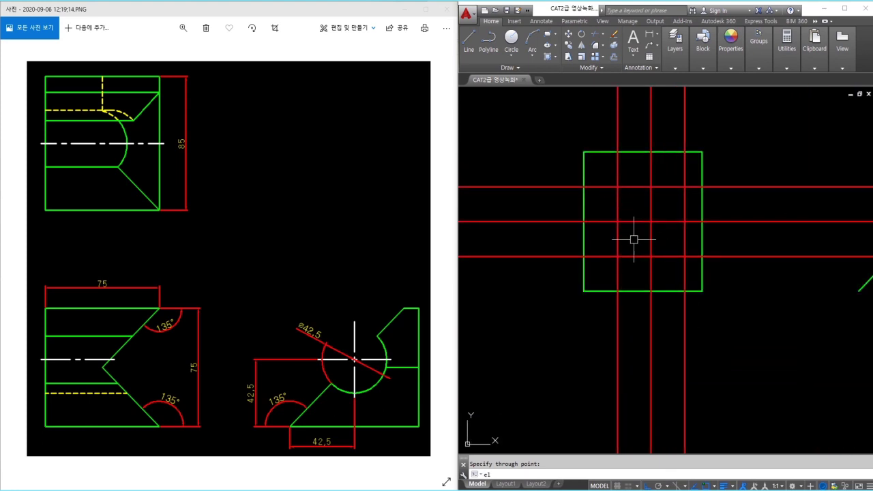
key("Return")
left_click(617, 221)
left_click(684, 221)
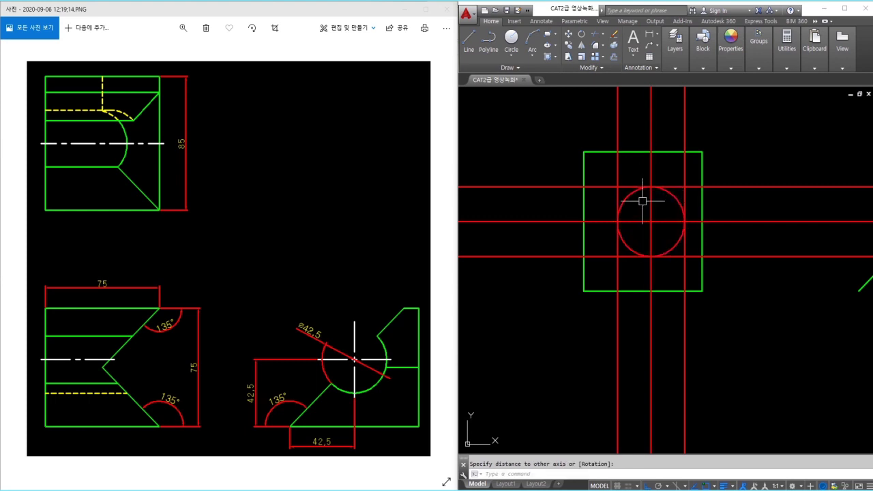
- Match the top view's ellipse to the properties of the green outline
type("a")
key("Return")
left_click(701, 202)
left_click(673, 196)
key("Escape")
- Erase the red horizontal and vertical construction lines crossing the top, front and side views
scroll(681, 312, "down", 3)
scroll(685, 259, "up", 1)
left_click(729, 110)
left_click(712, 197)
key("Delete")
left_click(609, 250)
key("Delete")
left_click(838, 263)
left_click(760, 273)
key("Delete")
left_click(709, 367)
key("Delete")
left_click(678, 350)
left_click(658, 357)
key("Delete")
- Trim the extended upper notch edge back to the vertex of the front view's V-notch
type("tr")
key("Return")
key("Escape")
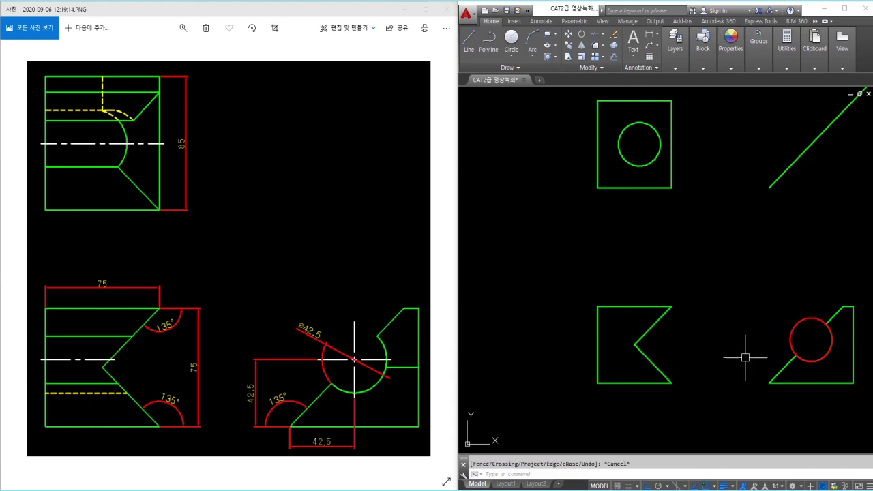
left_click(635, 348)
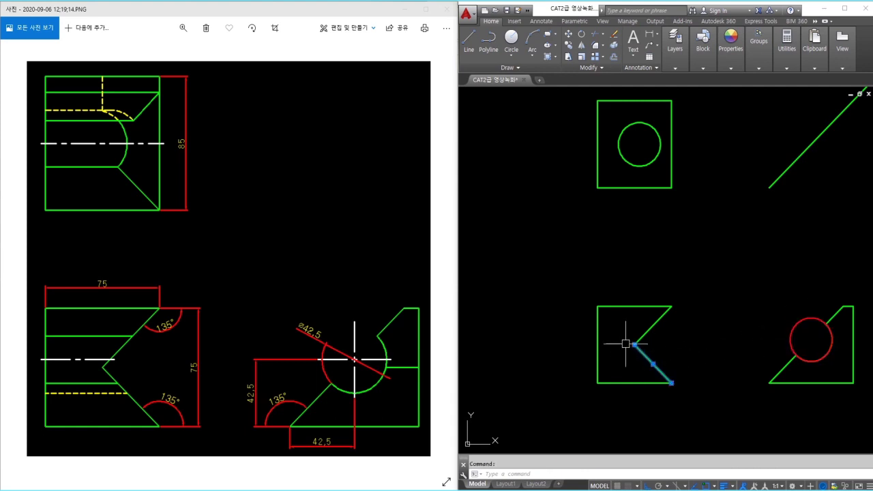
key("Escape")
- Place horizontal construction lines through the upper quadrant, centre and lower quadrant of the side view's circle
scroll(769, 311, "up", 5)
type("xl")
key("Return")
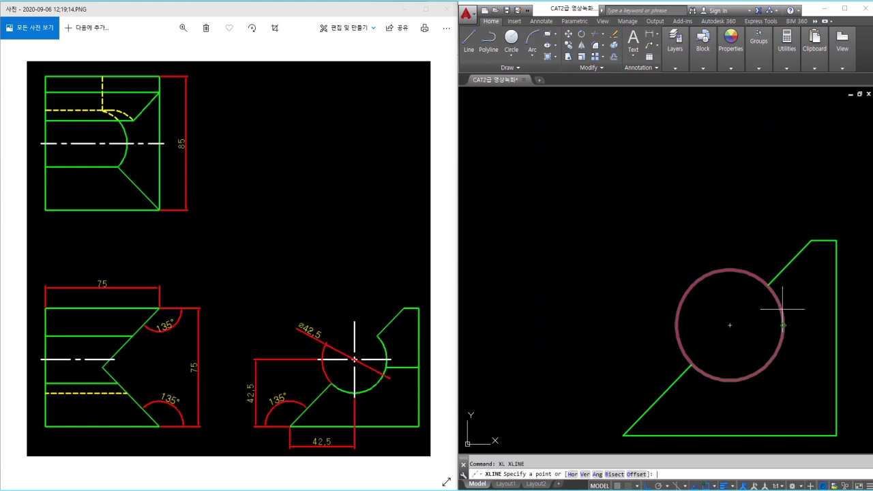
type("h")
key("Return")
left_click(729, 270)
left_click(729, 326)
left_click(729, 380)
key("Return")
- Place vertical construction lines through the left quadrant, centre and right quadrant of the side view's circle
key("Return")
type("v")
key("Return")
left_click(677, 325)
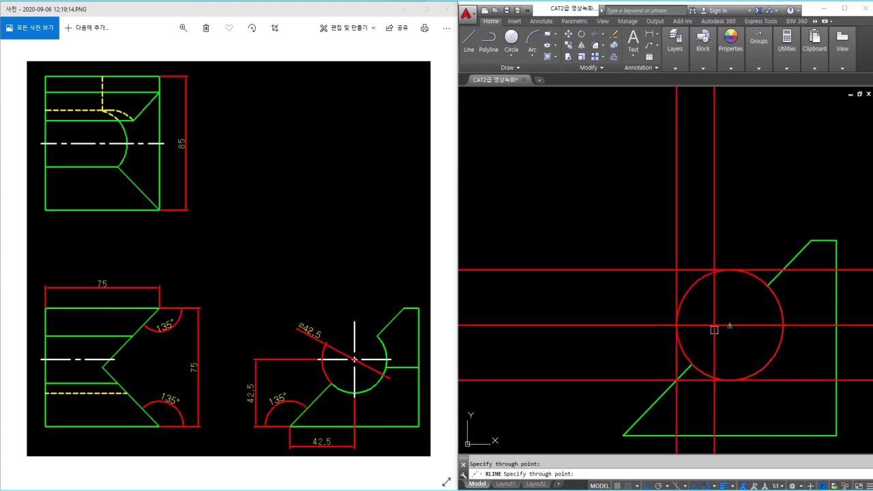
left_click(729, 325)
left_click(785, 334)
scroll(794, 348, "down", 5)
key("Return")
- Place horizontal construction lines where the three vertical construction lines cross the 45° projection line
key("Return")
type("h")
key("Return")
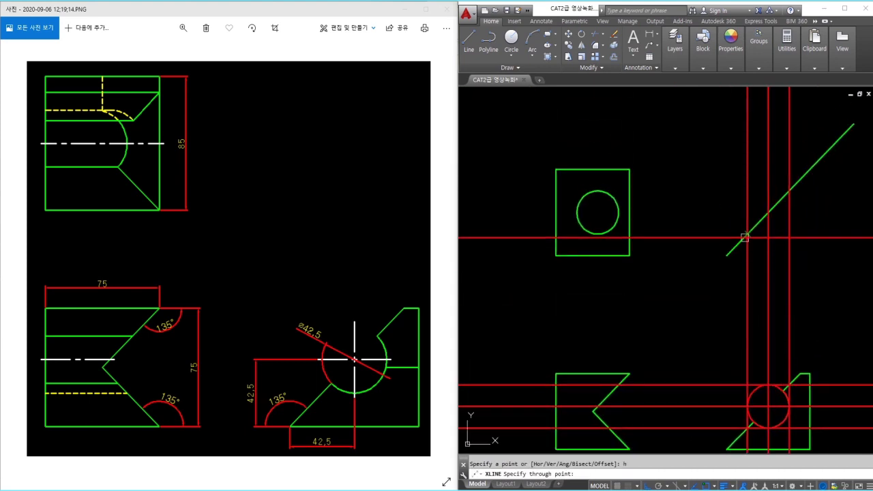
left_click(747, 234)
left_click(768, 213)
left_click(788, 190)
key("Return")
- Extend the lower edge of the front view's V-notch up to the highest horizontal construction line
middle_click_drag(636, 333, 705, 239)
scroll(653, 330, "up", 4)
middle_click_drag(653, 322, 651, 306)
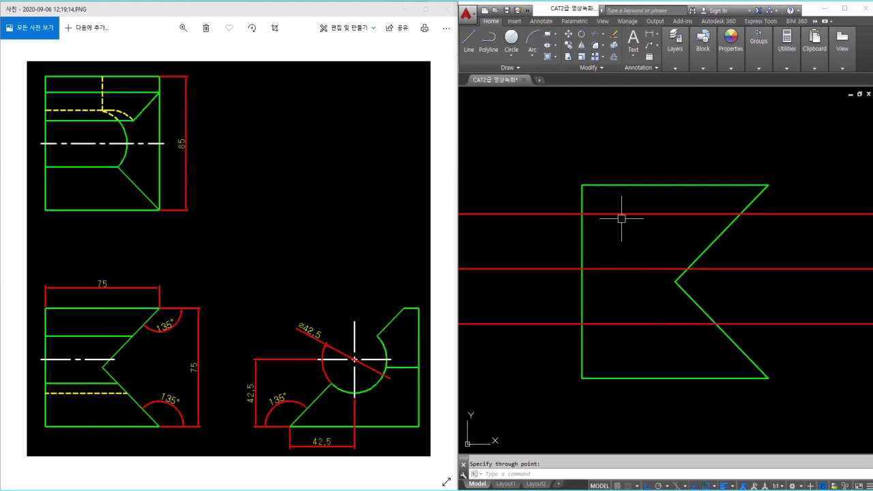
key("Escape")
type("tr")
key("space")
key("space")
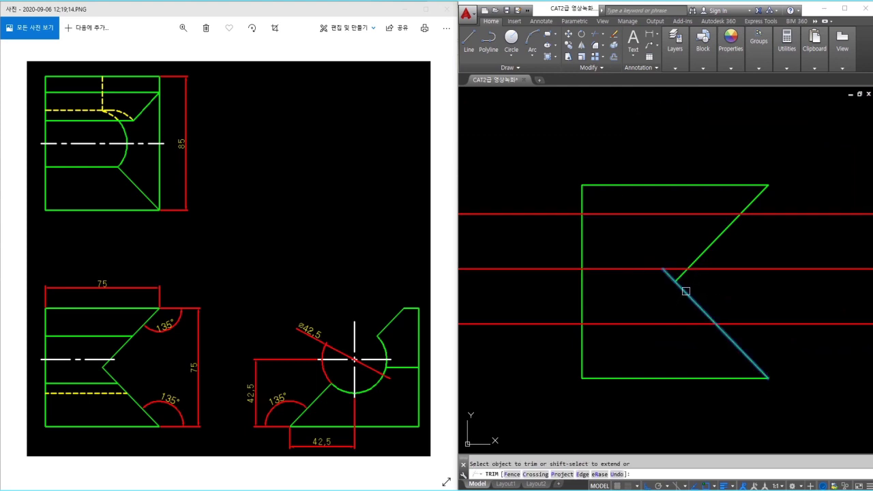
left_click(684, 289, "shift")
key("Escape")
- Place vertical construction lines where the extended lower notch edge meets the three horizontal construction lines
type("xl")
key("space")
type("v")
key("space")
left_click(609, 213)
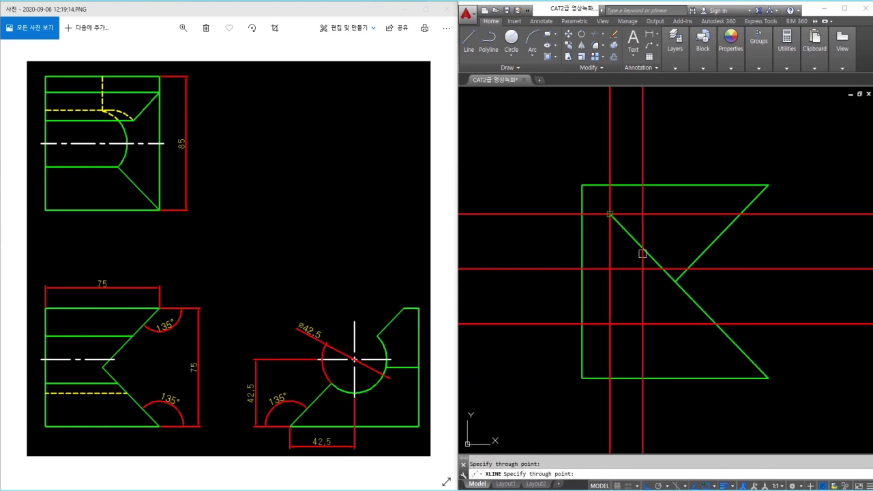
left_click(662, 268)
left_click(715, 323)
key("space")
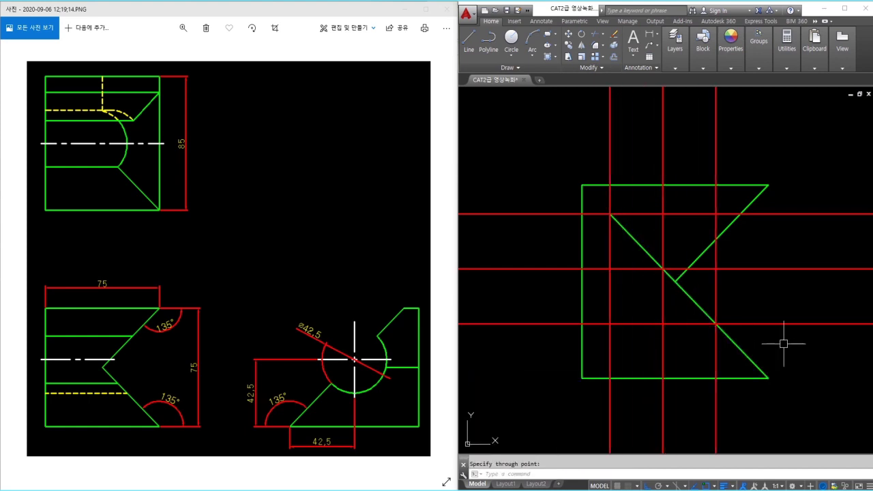
- Draw a second ellipse in the top view, fitted between the outer vertical and horizontal construction lines
scroll(781, 345, "down", 3)
scroll(695, 245, "up", 5)
type("el")
key("space")
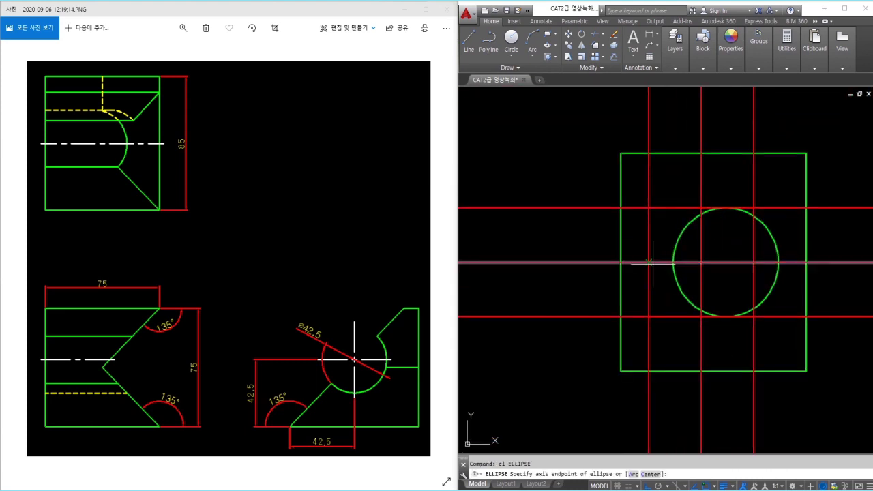
left_click(651, 262)
left_click(753, 262)
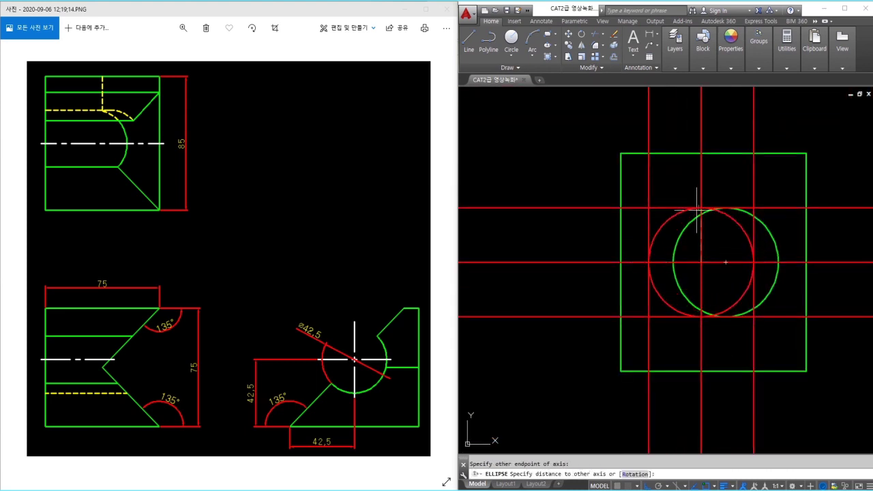
scroll(672, 302, "down", 4)
- Erase the construction lines running through the top and front views
middle_click_drag(672, 310, 623, 233)
left_click(843, 136)
left_click(619, 149)
left_click(681, 130)
left_click(571, 146)
key("space")
key("Escape")
left_click(676, 132)
left_click(574, 150)
type("e")
key("space")
left_click(576, 144)
left_click(534, 430)
type("e")
key("space")
- Erase the remaining construction lines and the full red circle in the side view, keeping the green recess arc
left_click(838, 329)
left_click(782, 332)
type("e")
key("space")
left_click(810, 385)
type("e")
key("space")
- Trim the extended lower notch edge back to the vertex of the front view's V-notch
type("tr")
key("space")
key("space")
left_click(628, 398)
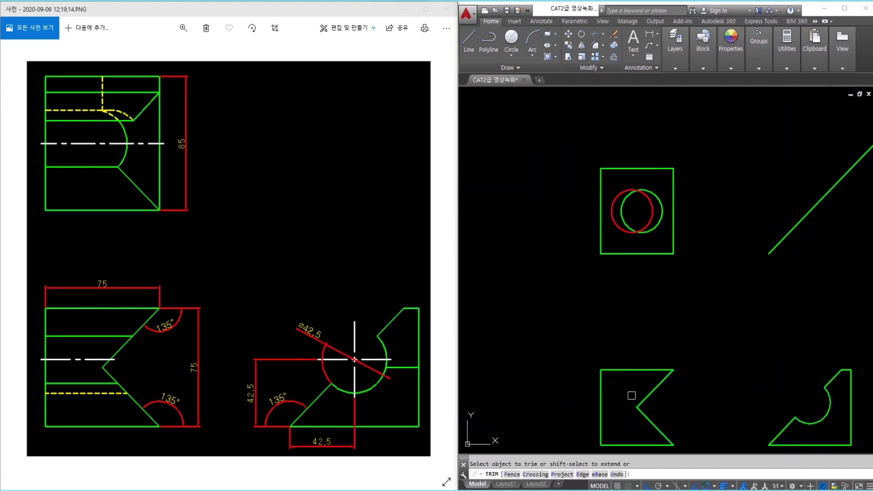
middle_click_drag(628, 382, 587, 364)
key("Escape")
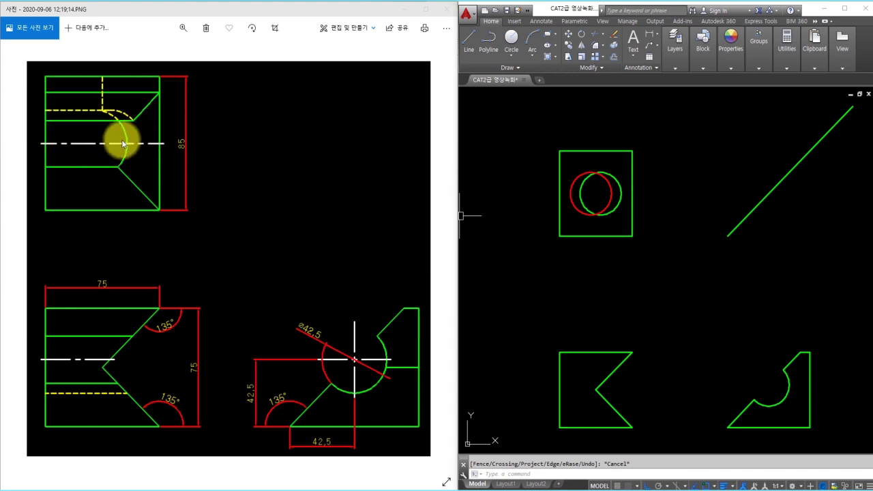
- Project the side view recess's lower corner with a vertical line past the 45° line and a horizontal line across the top view
left_click(658, 332)
left_click(666, 331)
type("l")
key("Return")
left_click(754, 398)
key("Return")
key("Return")
left_click(754, 209)
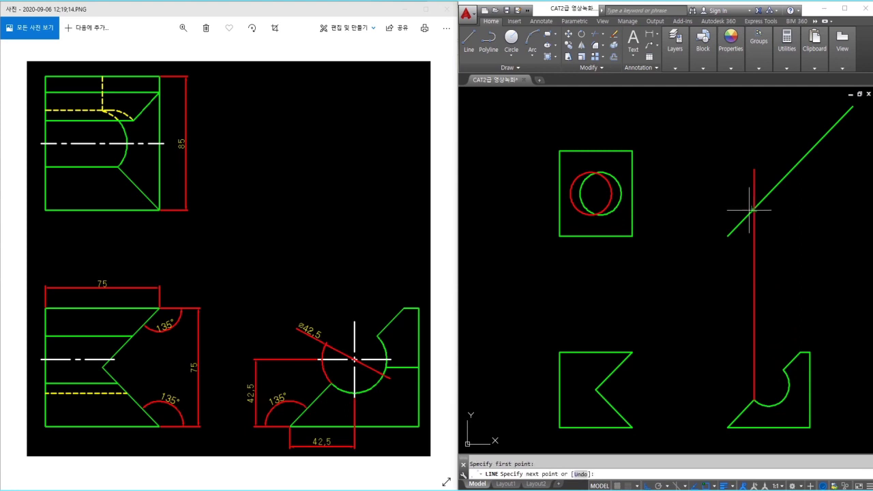
left_click(516, 209)
key("Escape")
- Match the red ellipse in the top view to the properties of the green ellipse
scroll(565, 212, "up", 2)
scroll(566, 212, "up", 2)
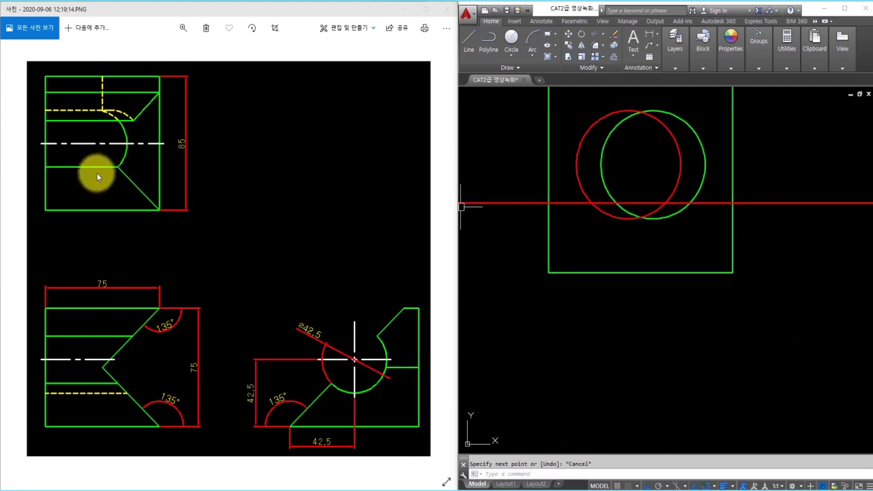
type("ma")
key("Return")
left_click(705, 153)
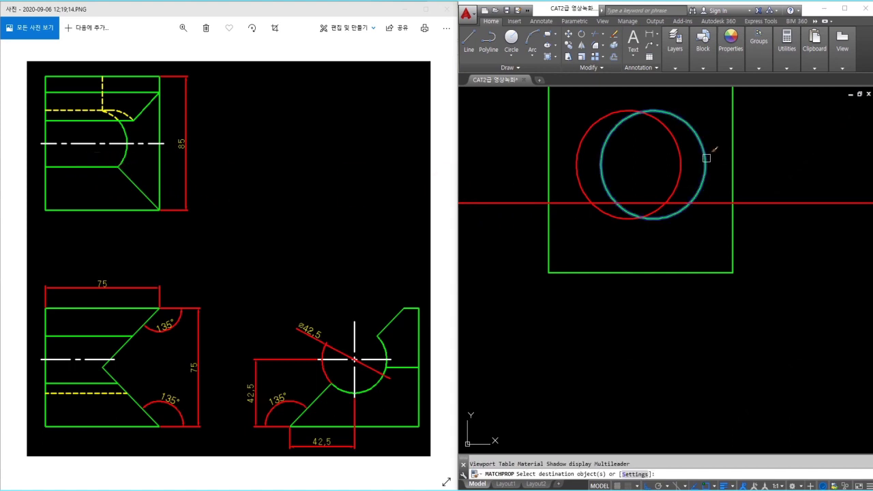
left_click(680, 164)
key("Escape")
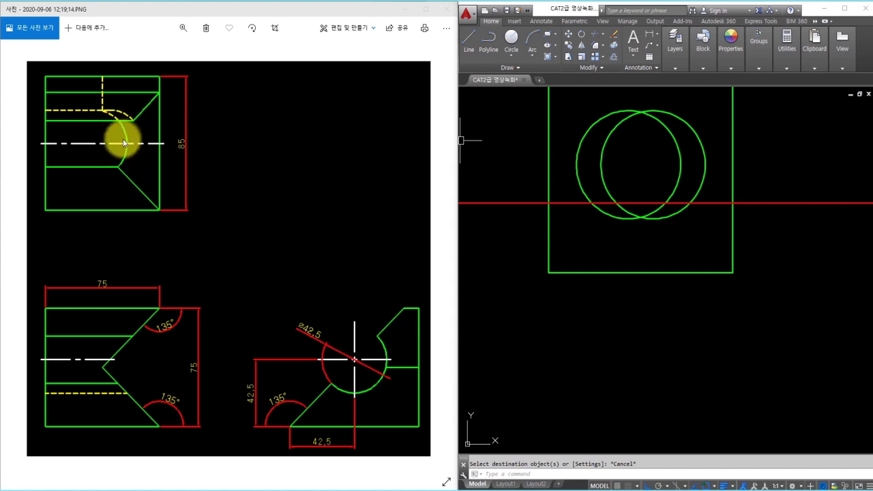
- Draw a line from the left ellipse's lower right crossing with the projection line to the top view's lower right corner
type("l")
key("Return")
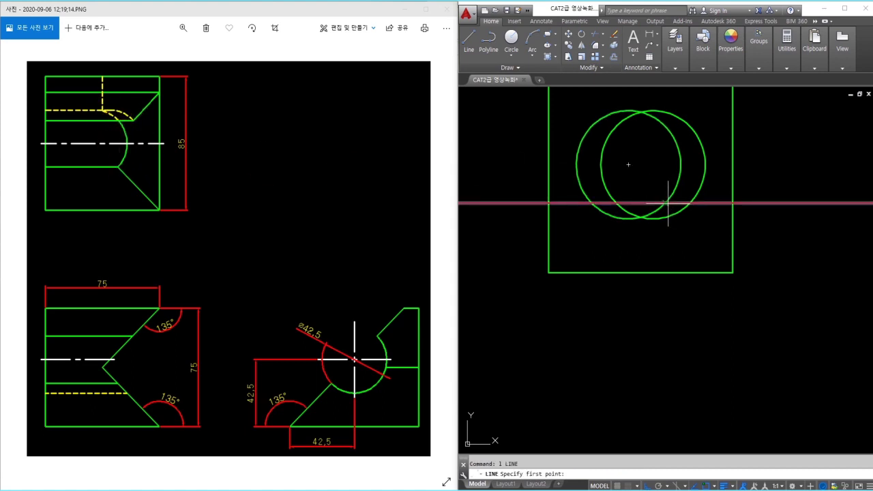
left_click(664, 204)
left_click(732, 273)
key("Return")
- Fillet the horizontal projection line and the diagonal line into a sharp corner in the top view
type("f")
key("Return")
left_click(644, 203)
left_click(691, 234)
key("Escape")
- Trim the projection line at the top view's left edge and both ellipses to their right-hand arcs
type("tr")
key("Return")
key("Return")
left_click(514, 207)
left_click(659, 241)
left_click(612, 215)
left_click(617, 165)
left_click(580, 113)
key("Escape")
middle_click_drag(653, 220, 645, 254)
type("ma")
key("Return")
left_click(663, 229)
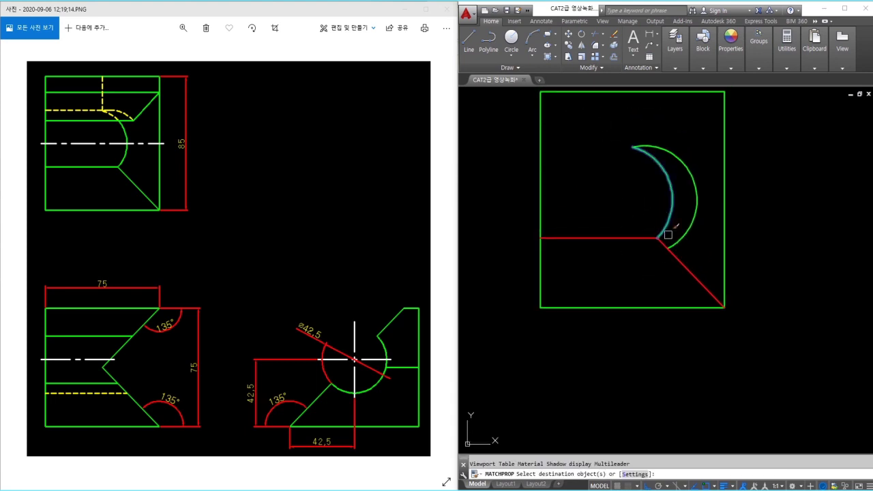
key("Escape")
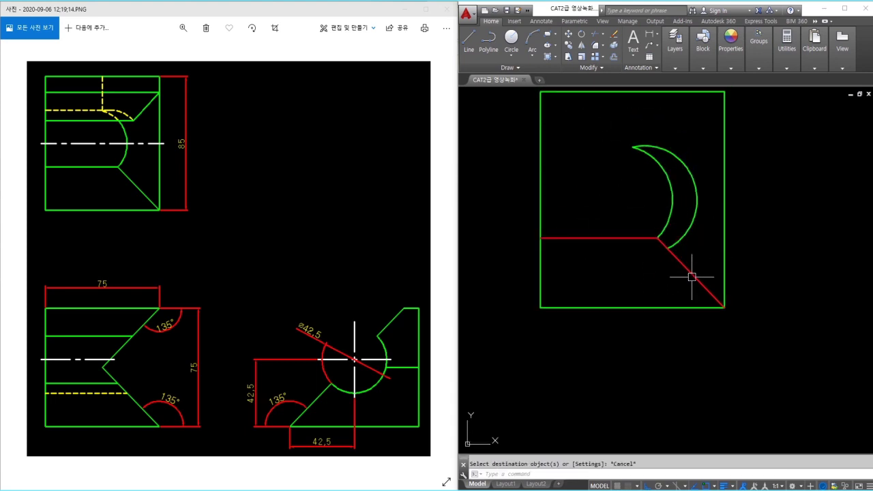
- Erase the leftover projection lines between the side view and the 45° line
middle_click_drag(641, 241, 644, 264)
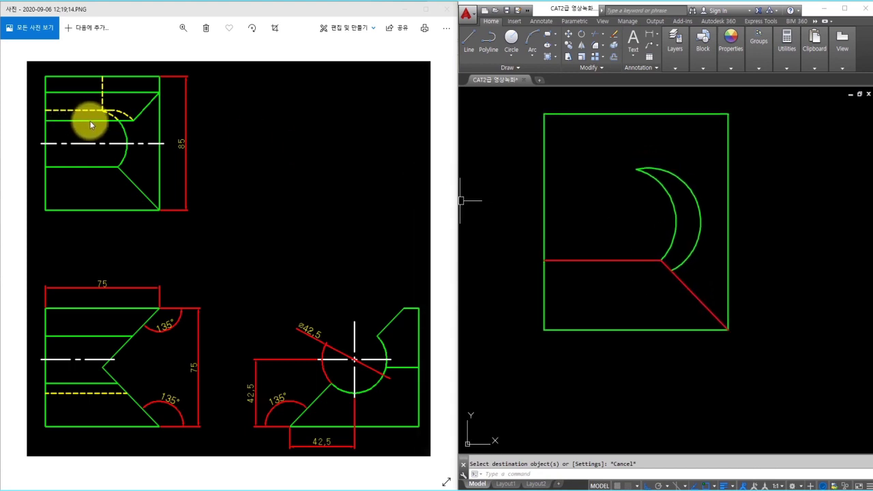
scroll(746, 298, "down", 4)
middle_click_drag(759, 302, 649, 212)
left_click(756, 288)
left_click(706, 317)
key("e")
key("Return")
- Project the side view recess's upper corner with a vertical line past the 45° line and a horizontal line across the top view
key("l")
key("Return")
left_click(776, 349)
left_click(747, 125)
key("Return")
key("Return")
left_click(775, 160)
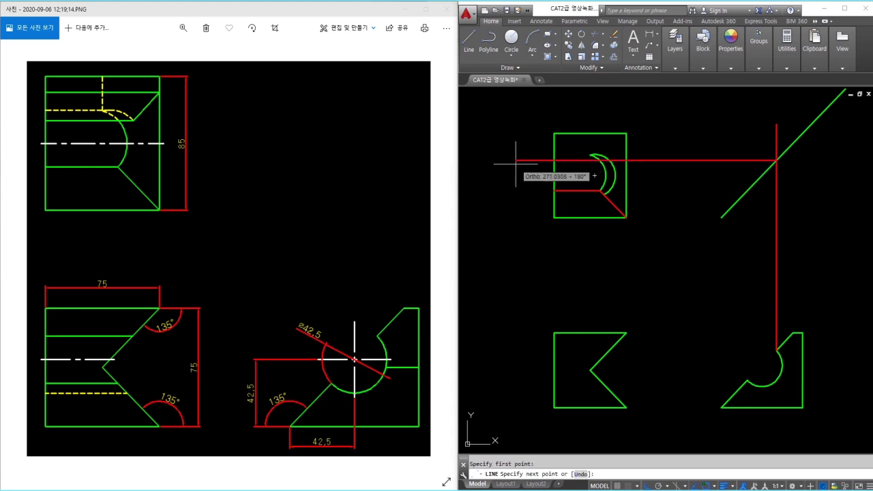
scroll(596, 161, "up", 4)
key("Return")
key("Return")
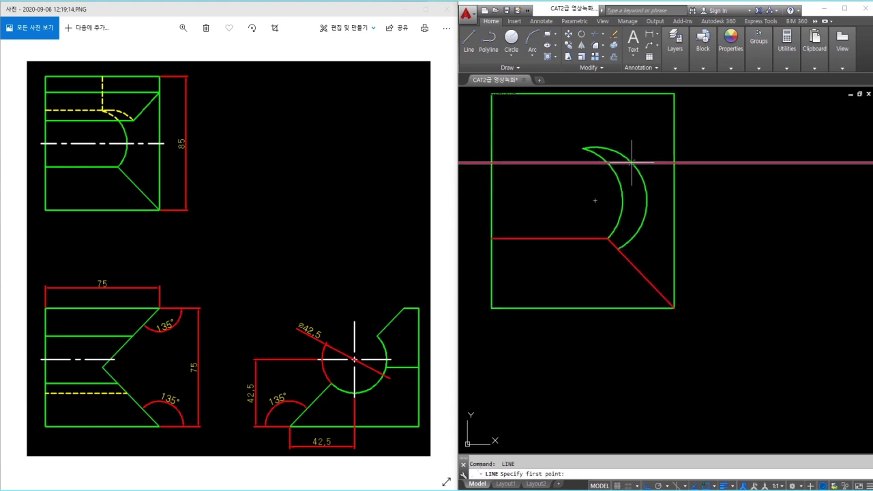
- Trim the upper projection line between the top view's left edge and the outer arc, and remove the outer arc's part below it
key("Escape")
middle_click_drag(631, 162, 660, 173)
type("tr")
key("Return")
key("Return")
left_click(639, 175)
left_click(677, 175)
left_click(500, 176)
- Erase the leftover horizontal projection line outside the top view and the vertical one above the side view
left_click(779, 207)
left_click(767, 164)
key("Return")
type("e")
key("Return")
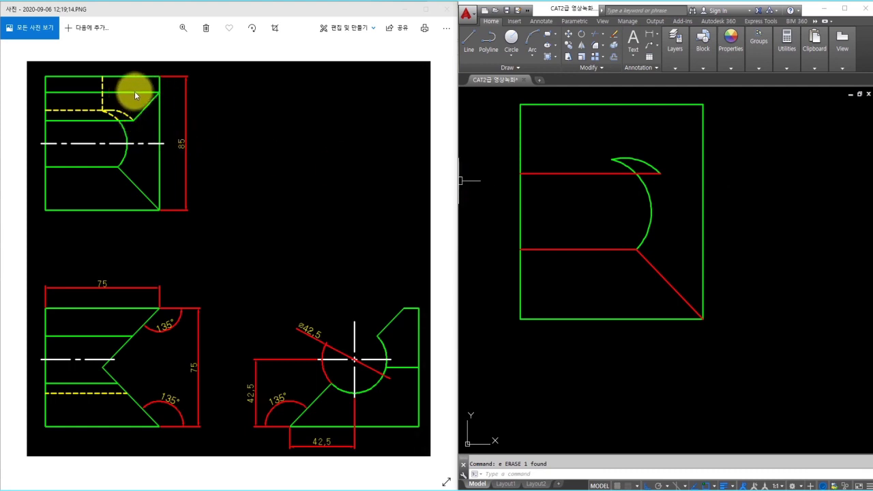
scroll(799, 308, "down", 2)
middle_click_drag(799, 308, 680, 264)
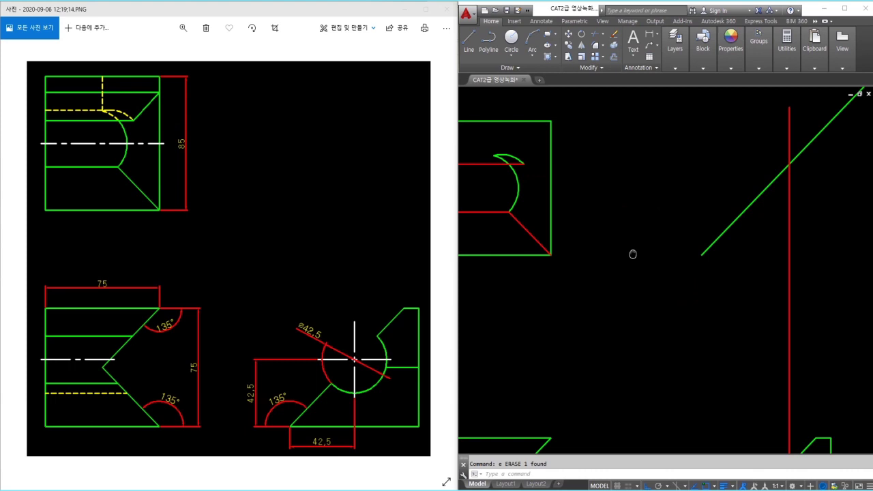
scroll(680, 265, "down", 2)
left_click(702, 270)
key("e")
key("Return")
- Project the lower end of the side view's top edge vertically past the 45° line and horizontally across the top view
key("l")
key("Return")
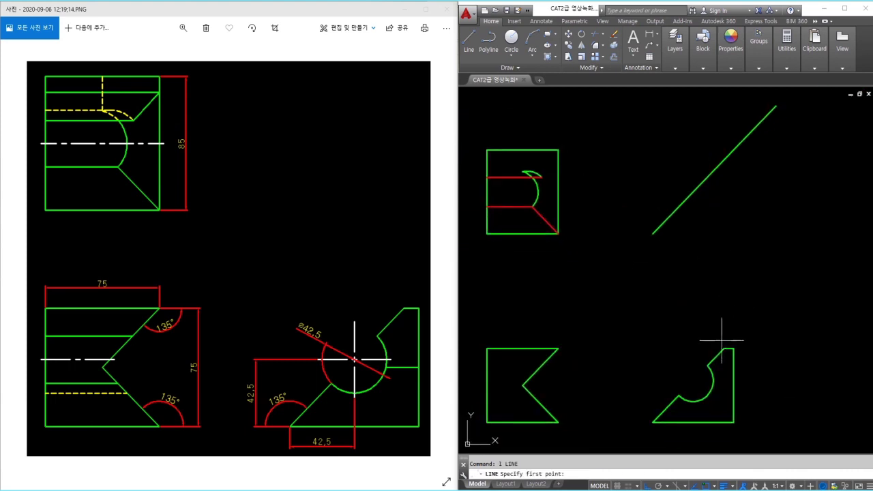
left_click(723, 348)
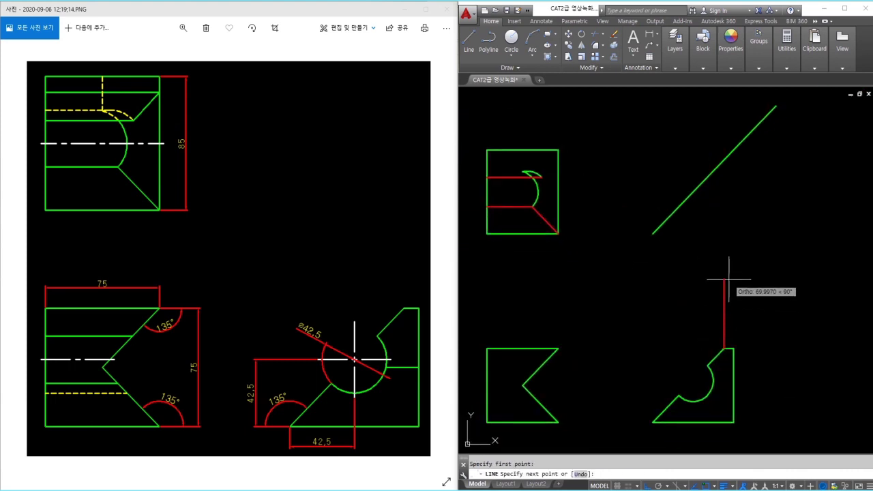
left_click(723, 161)
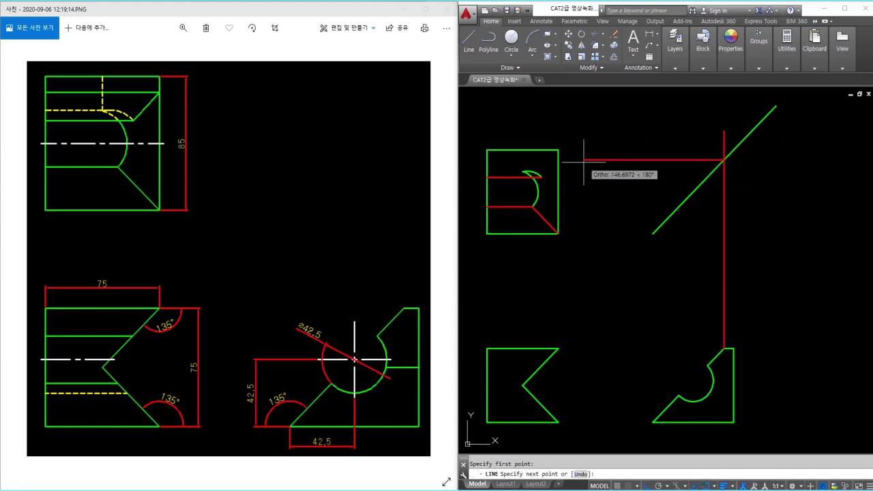
middle_click_drag(500, 166, 565, 165)
left_click(498, 161)
key("Return")
- Draw a diagonal line in the top view from the outer arc's lower end to where the new projection line meets the right edge
scroll(599, 166, "up", 2)
key("Return")
left_click(606, 178)
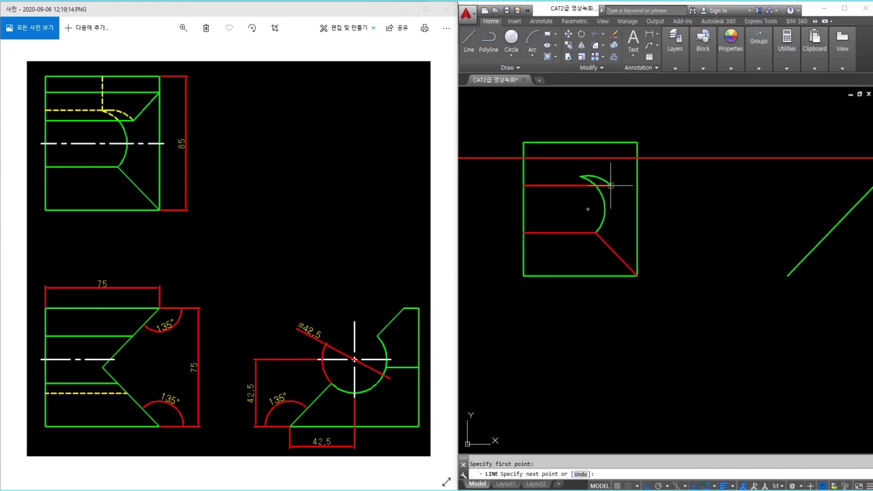
left_click(637, 158)
key("Return")
- Trim the new projection line at the top view's side edges and erase the leftover projection lines outside it
type("tr")
key("Return")
key("Return")
left_click(689, 186)
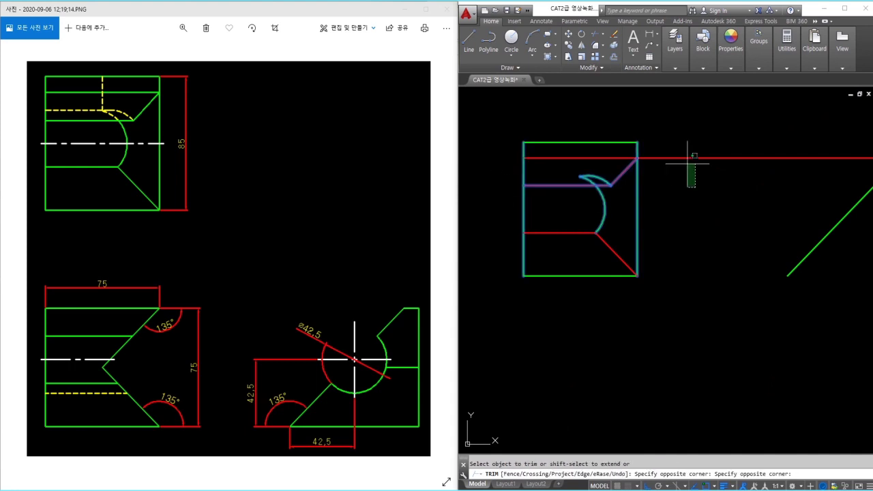
left_click(694, 153)
scroll(690, 171, "down", 1)
middle_click_drag(830, 262, 784, 243)
key("Escape")
left_click(784, 244)
left_click(747, 236)
type("e")
key("Return")
- Match the top view's red lines to the properties of its green outline
scroll(671, 188, "up", 4)
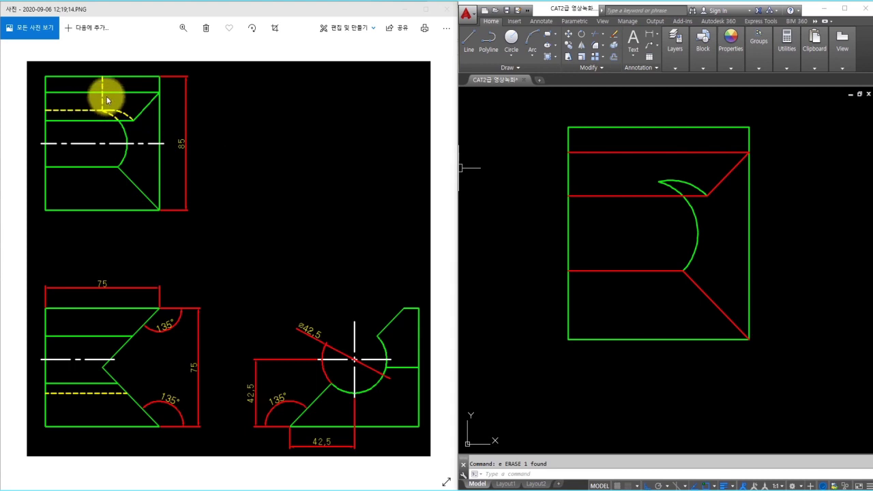
type("ma")
key("Return")
left_click(748, 220)
left_click(795, 154)
left_click(616, 326)
left_click(639, 156)
left_click(619, 141)
key("Escape")
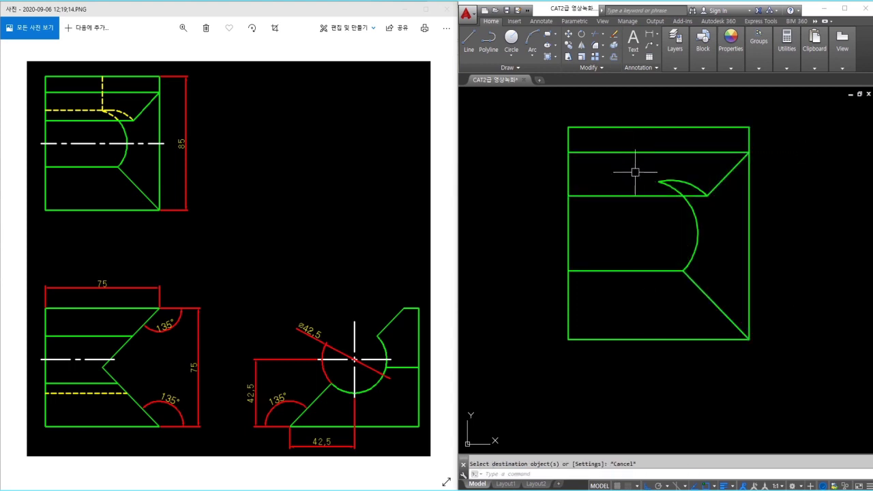
- Draw a vertical projection line from the front view's V-notch vertex up past the top view
scroll(635, 172, "down", 2)
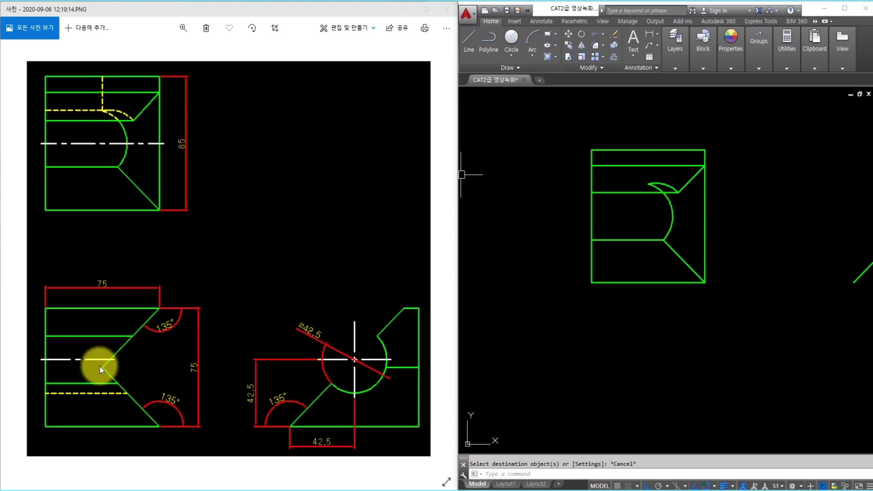
scroll(644, 370, "down", 3)
type("l")
key("Return")
left_click(650, 402)
left_click(644, 136)
key("Escape")
- Trim the vertical projection line to run only from the top view's upper edge to the tip of the arcs
scroll(645, 186, "up", 4)
type("tr")
key("Return")
key("Return")
left_click(649, 223)
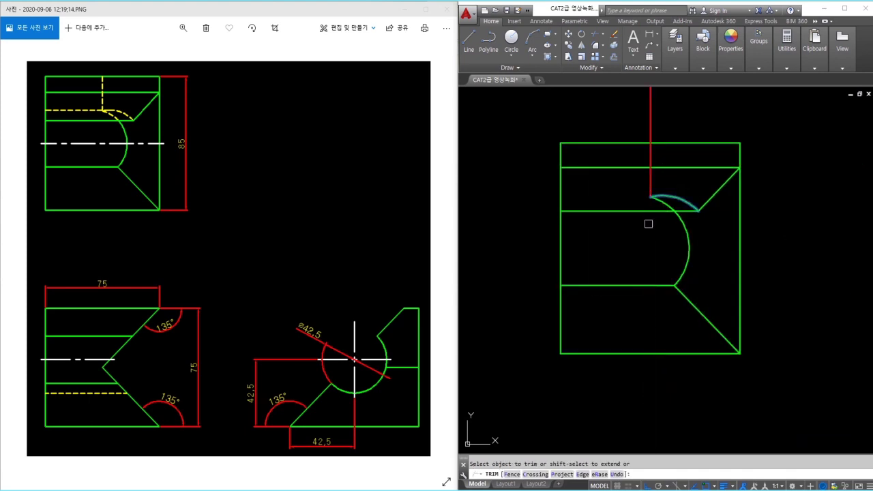
key("Return")
left_click(666, 129)
- Assign the short vertical line in the top view to the yellow dashed hidden-line layer
left_click(671, 144)
left_click(644, 178)
left_click(675, 68)
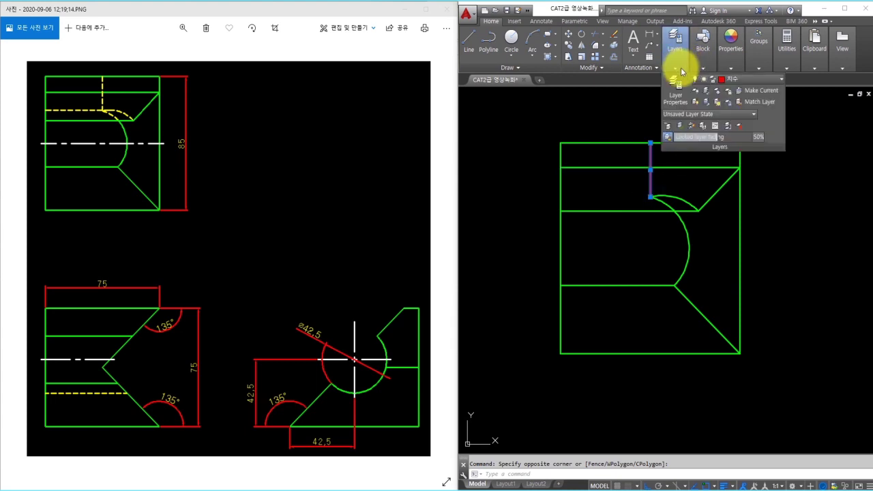
left_click(722, 80)
left_click(738, 124)
key("Escape")
- Match the upper outer arc in the top view to the properties of the dashed vertical line
scroll(657, 183, "up", 2)
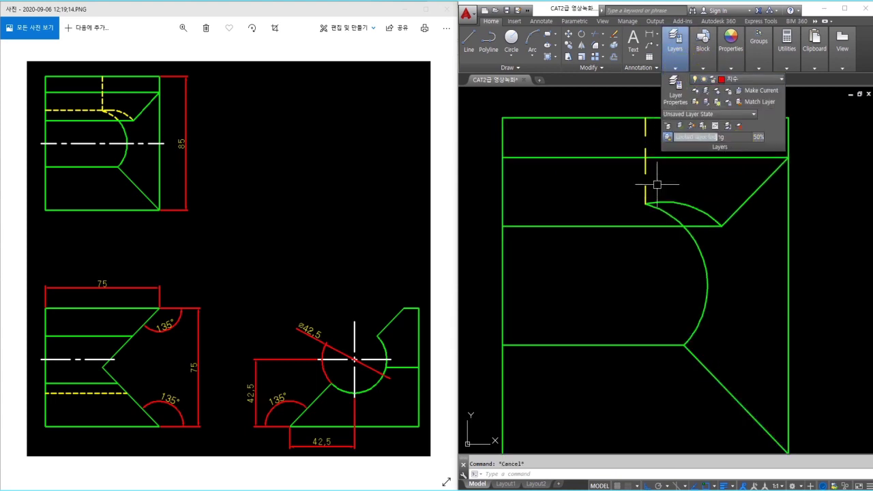
type("ma")
key("Return")
left_click(647, 174)
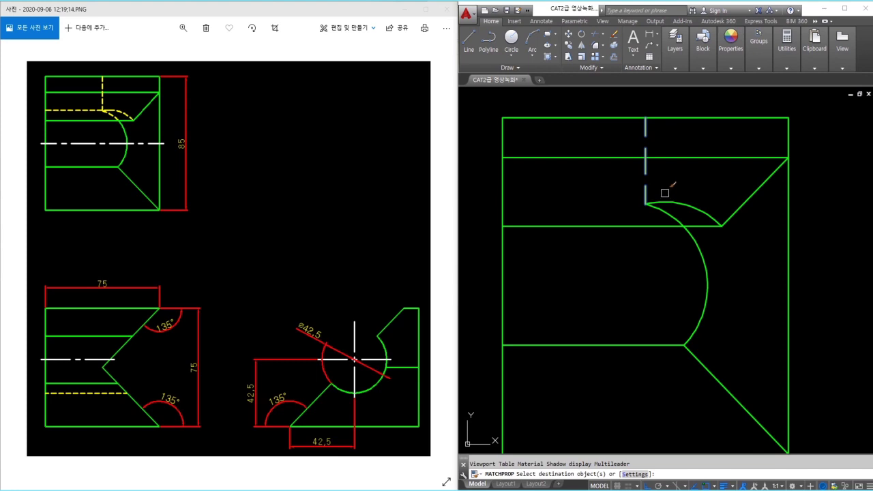
left_click(673, 203)
key("Escape")
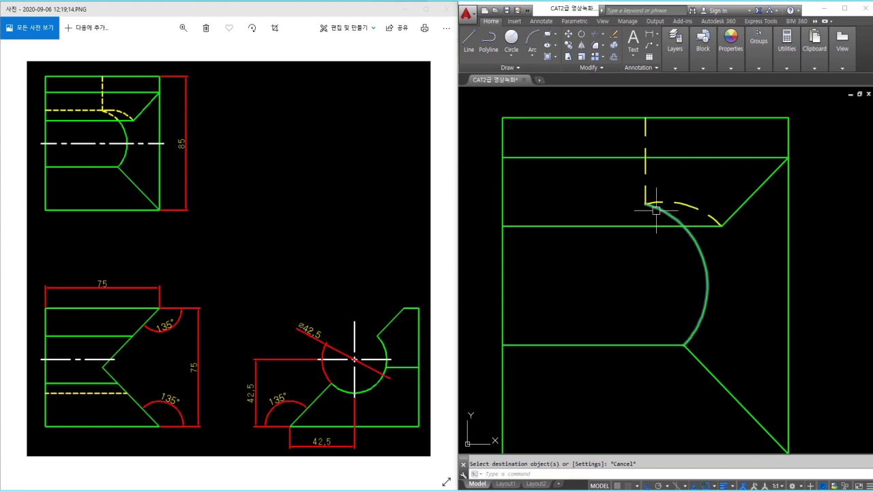
scroll(677, 215, "up", 3)
type("b")
key("Return")
left_click(696, 243)
key("Escape")
key("Escape")
- Split the inner arc at the horizontal line by breaking out a gap and closing it with trim and extend
type("b")
key("Return")
left_click(687, 219)
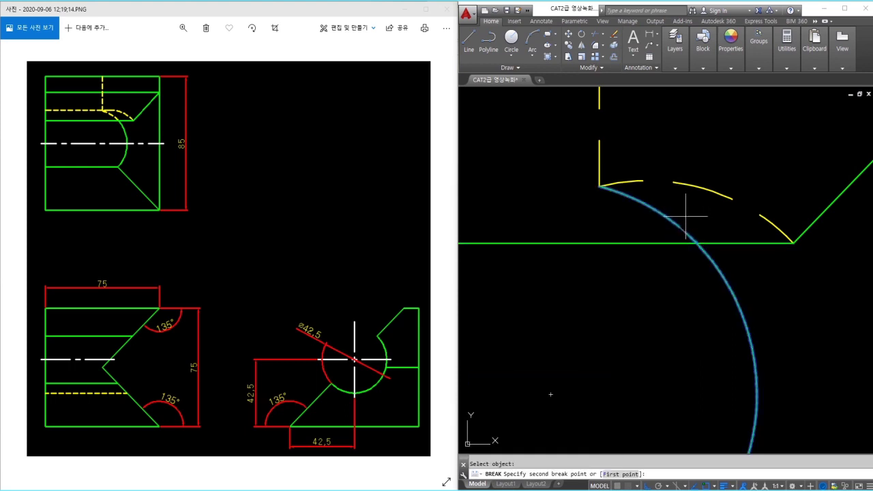
left_click(666, 197)
type("tr")
key("Return")
key("Return")
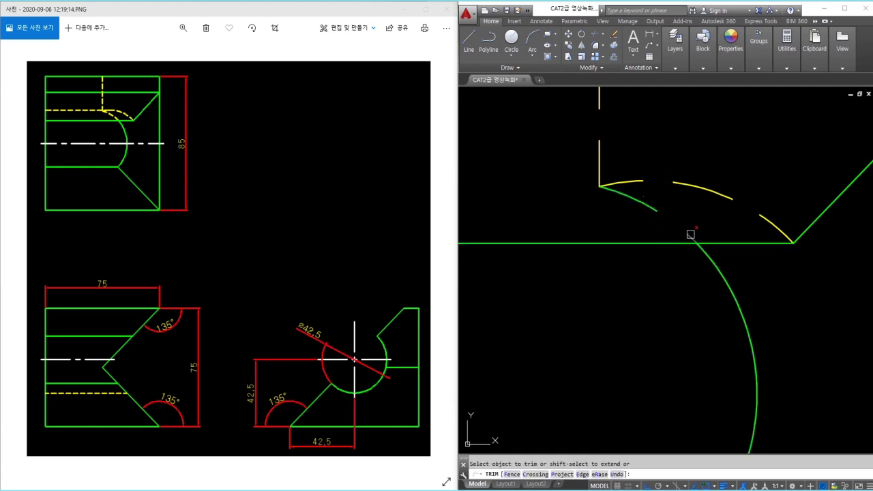
left_click(664, 211, "shift")
key("Escape")
- Match the inner arc's piece above the horizontal line to the yellow dashed hidden-line properties
type("ma")
key("Return")
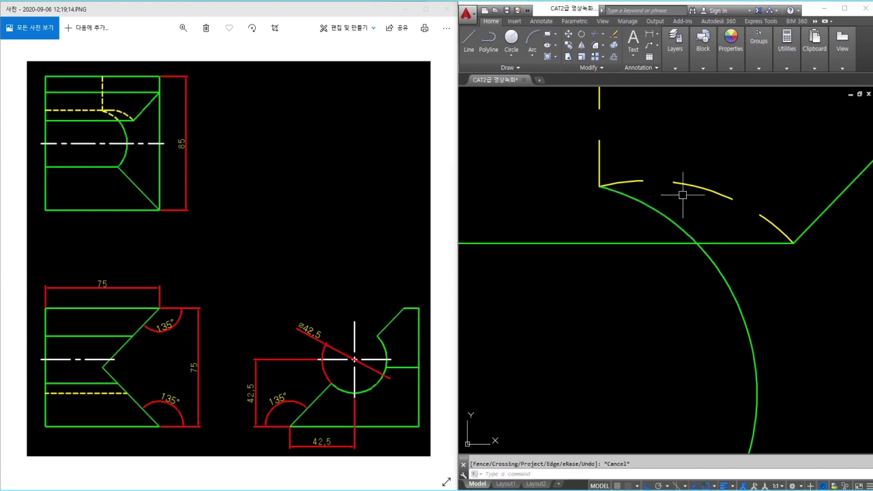
left_click(660, 217)
key("Escape")
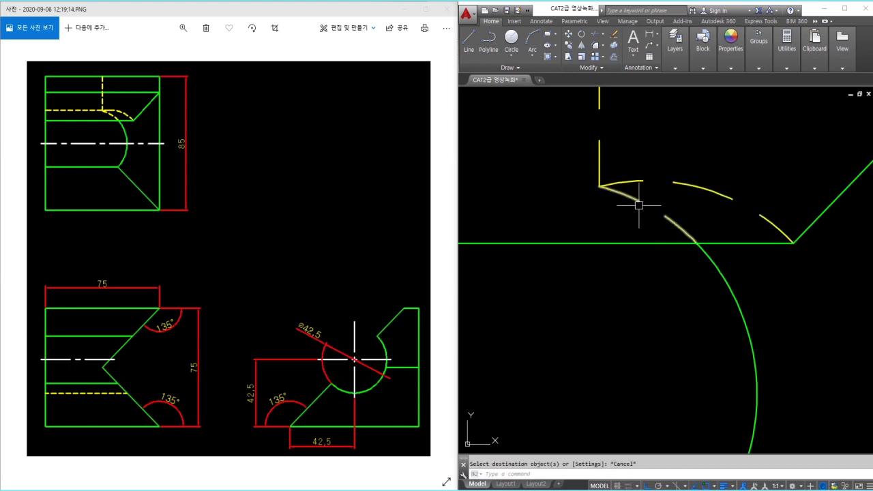
- Reduce the linetype scale factor with LTSCALE to shorten the dashes of the hidden lines
scroll(635, 196, "down", 3)
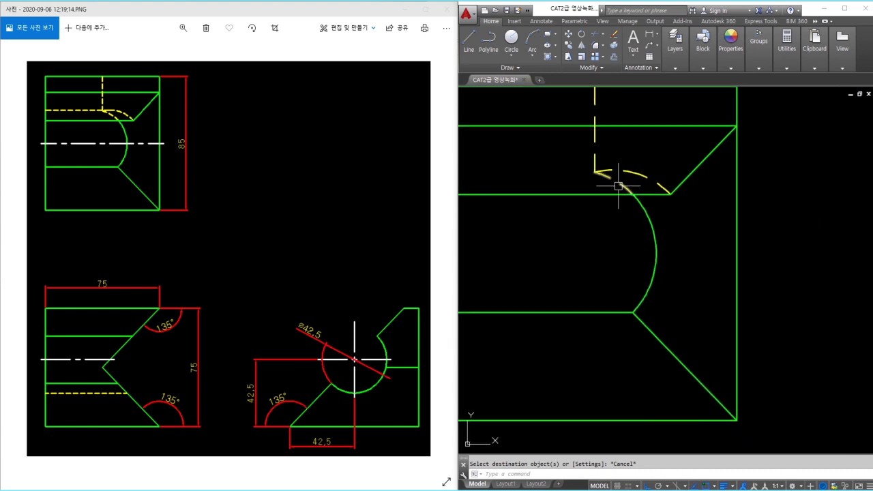
scroll(636, 193, "down", 2)
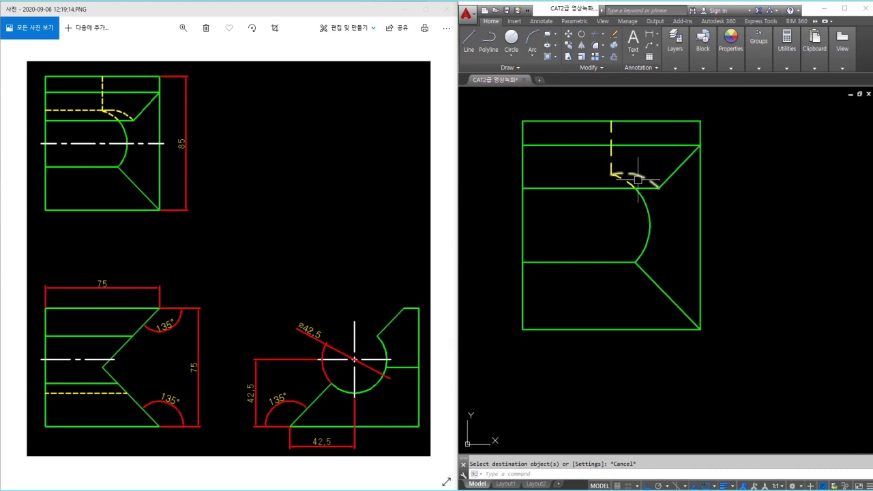
key("Return")
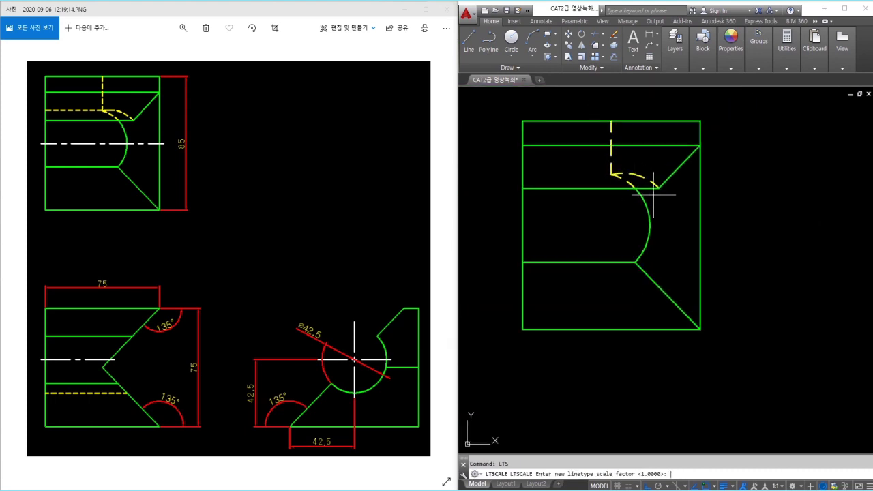
key("Return")
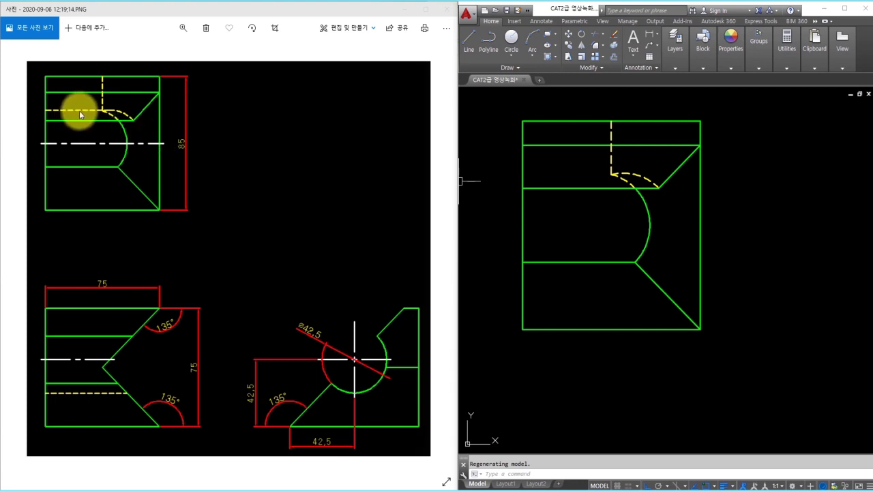
- Project the rightmost point of the side view's recess arc vertically to the 45° line and horizontally across the top view
scroll(740, 315, "down", 3)
scroll(756, 302, "up", 5)
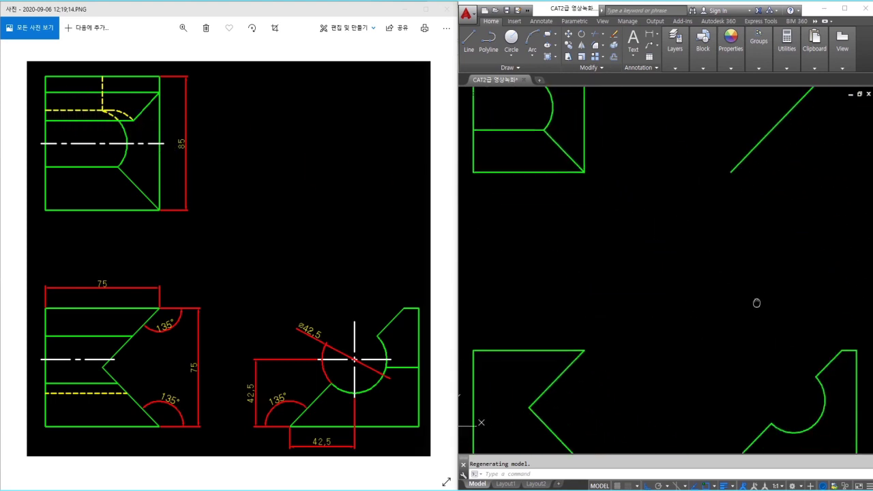
type("l")
key("Return")
left_click(802, 368)
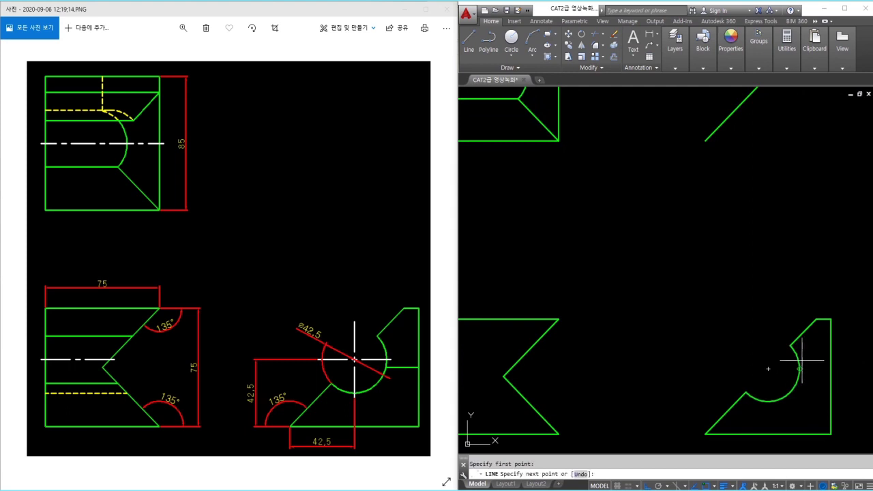
middle_click_drag(791, 195, 806, 259)
middle_click_drag(806, 166, 810, 211)
left_click(806, 154)
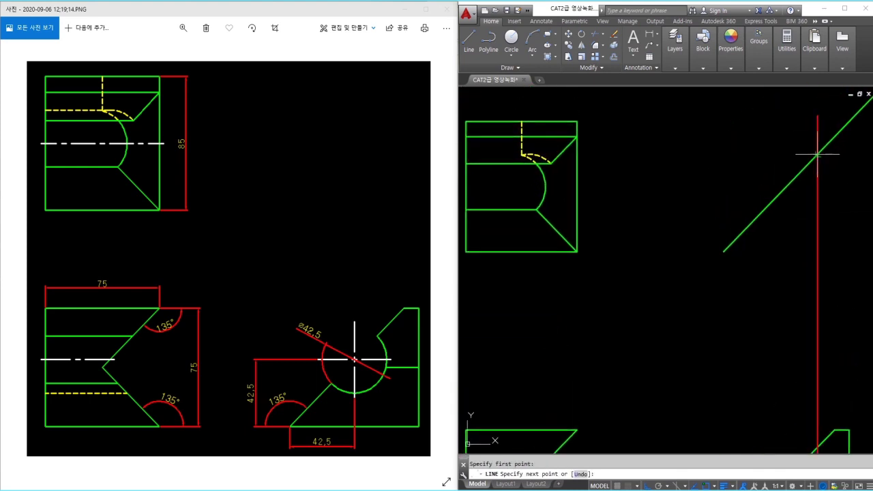
middle_click_drag(686, 170, 814, 167)
left_click(535, 191)
key("Escape")
- Trim the new horizontal projection line between the top view's left edge and the outer arc, and delete the leftover piece
scroll(626, 148, "up", 5)
type("tr")
key("space")
key("space")
left_click(513, 163)
key("Escape")
left_click(722, 168)
key("Delete")
- Match the new horizontal line in the top view to the yellow dashed hidden-line properties
type("ma")
key("space")
left_click(722, 169)
left_click(733, 158)
left_click(670, 171)
key("Escape")
- Erase the leftover vertical projection line between the side view and the 45° line
scroll(661, 165, "up", 5)
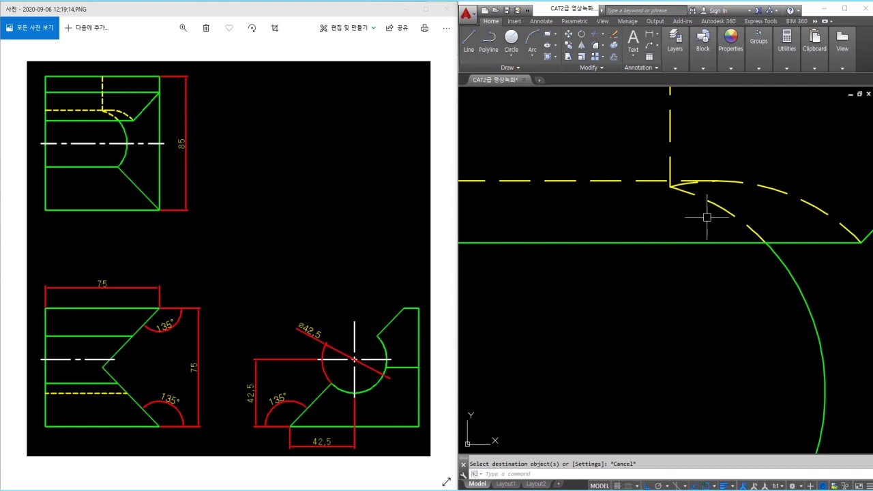
scroll(695, 212, "down", 5)
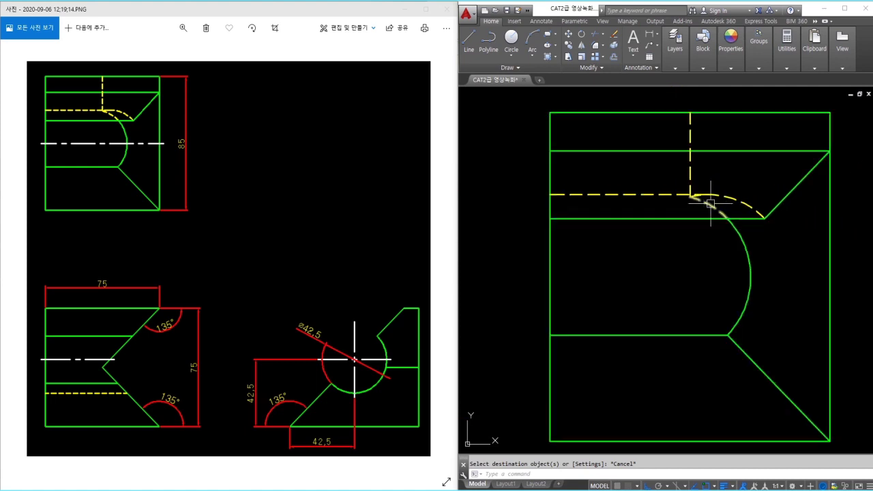
left_click(753, 243)
type("e")
key("Return")
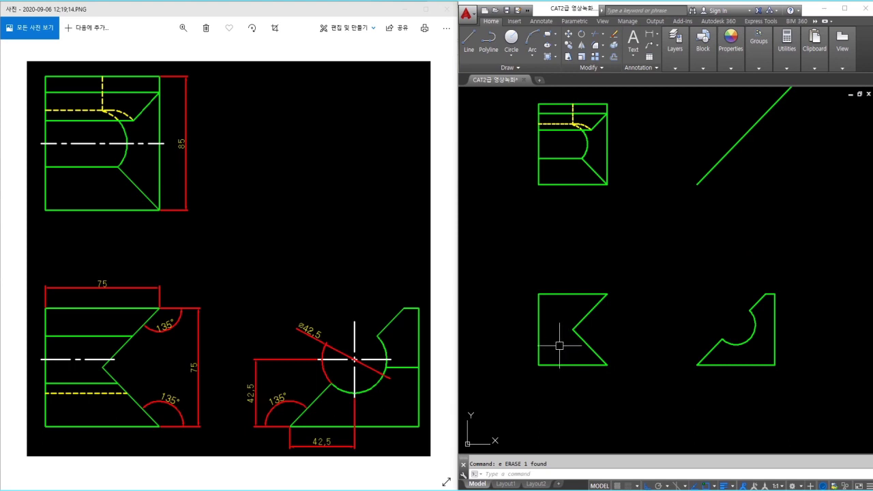
- Draw horizontal projection lines from the upper and lower corners of the side view's recess across the front view
scroll(559, 345, "up", 2)
type("l")
key("Return")
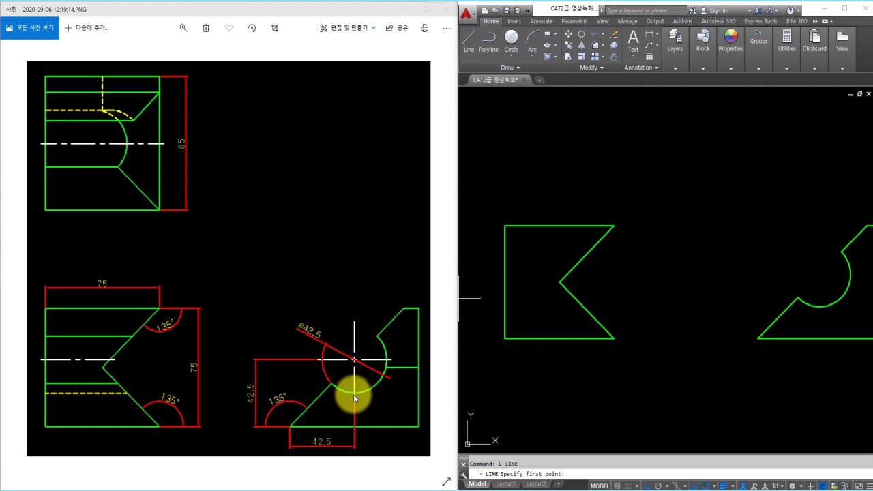
left_click(843, 252)
left_click(478, 252)
key("Return")
key("Return")
left_click(797, 297)
left_click(471, 297)
key("Return")
- Draw a horizontal projection line from the lowest point of the side view's recess arc across the front view
key("Return")
left_click(819, 306)
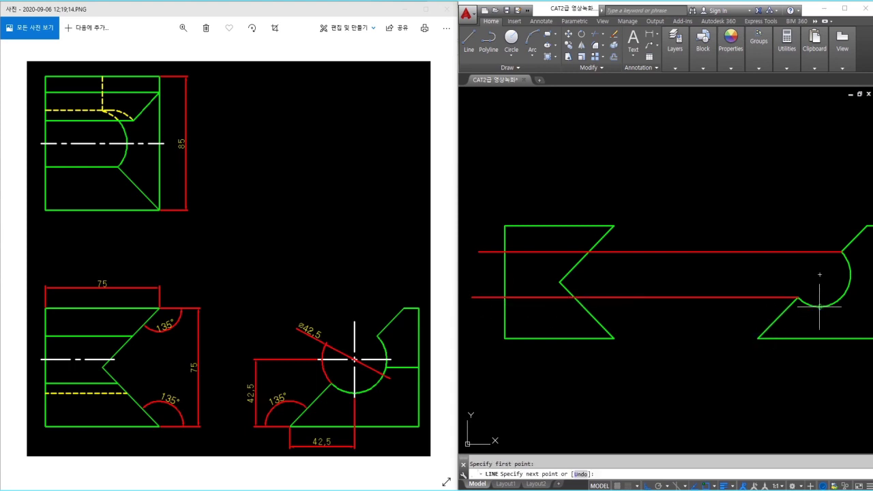
middle_click_drag(563, 327, 616, 326)
left_click(538, 317)
key("Return")
- Trim the three projection lines at the front view's left edge and at the V-notch edges
type("tr")
key("Return")
key("Return")
left_click(545, 324)
left_click(519, 222)
key("Return")
left_click(643, 275)
left_click(595, 286)
type("tr")
left_click(709, 321)
left_click(677, 234)
middle_click_drag(687, 250, 640, 249)
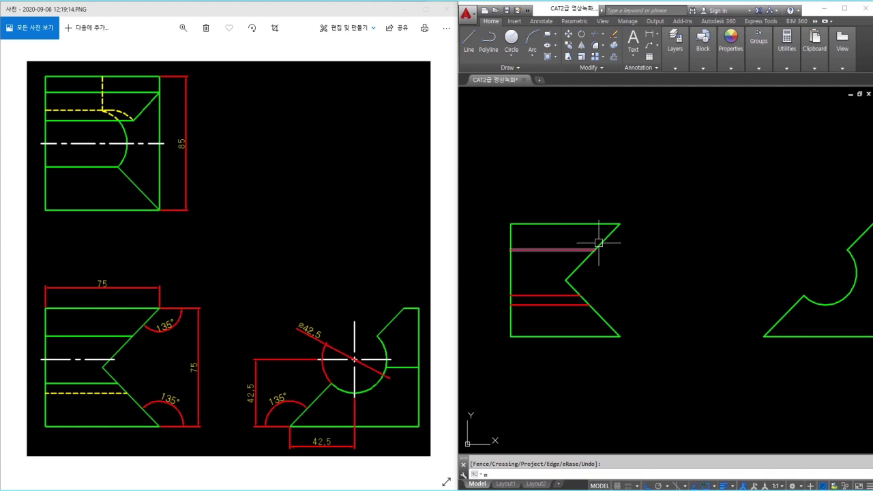
- Match the three projected lines in the front view to the green outline properties of the V-notch edge
type("a")
left_click(602, 240)
left_click(634, 238)
left_click(555, 314)
key("space")
- Match the lowest projected line in the front view to the top view's yellow dashed hidden-line properties
scroll(593, 351, "down", 4)
key("space")
scroll(589, 195, "up", 2)
left_click(589, 195)
middle_click_drag(589, 291, 580, 211)
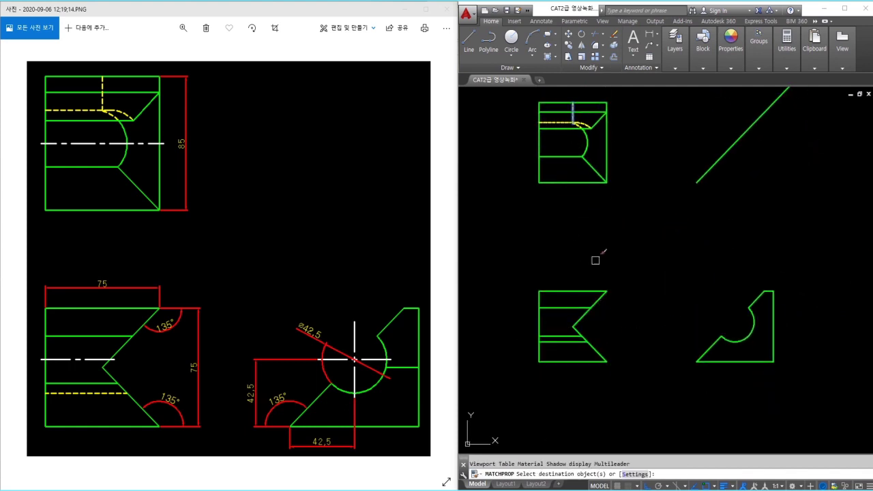
left_click(564, 341)
key("space")
scroll(657, 320, "up", 2)
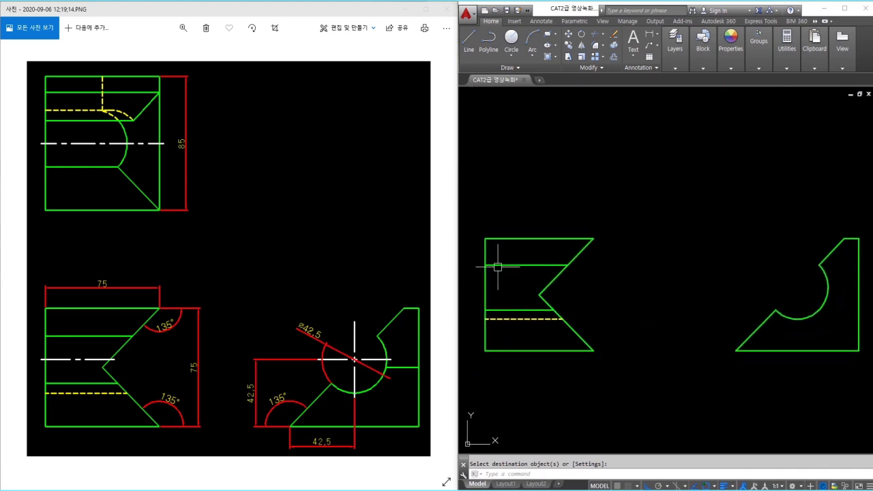
- Draw a horizontal projection line from the front view's V-notch vertex to beyond the side view's far vertical edge
middle_click_drag(849, 299, 827, 295)
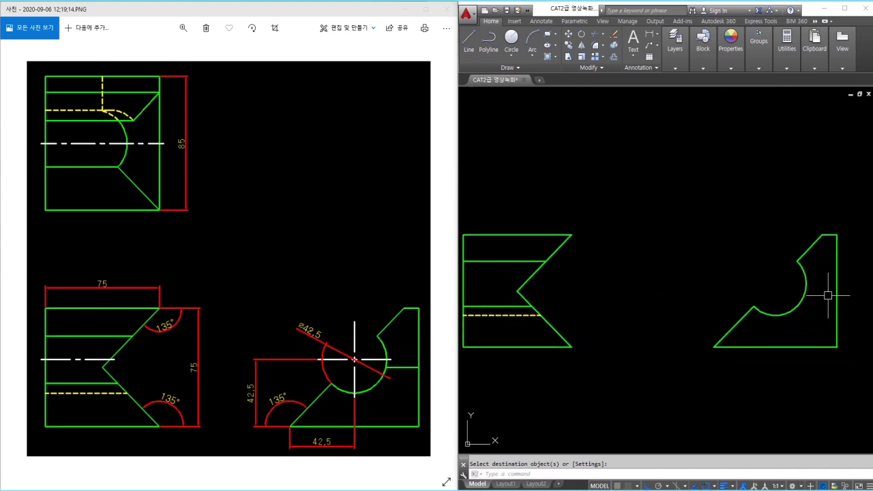
type("l")
key("space")
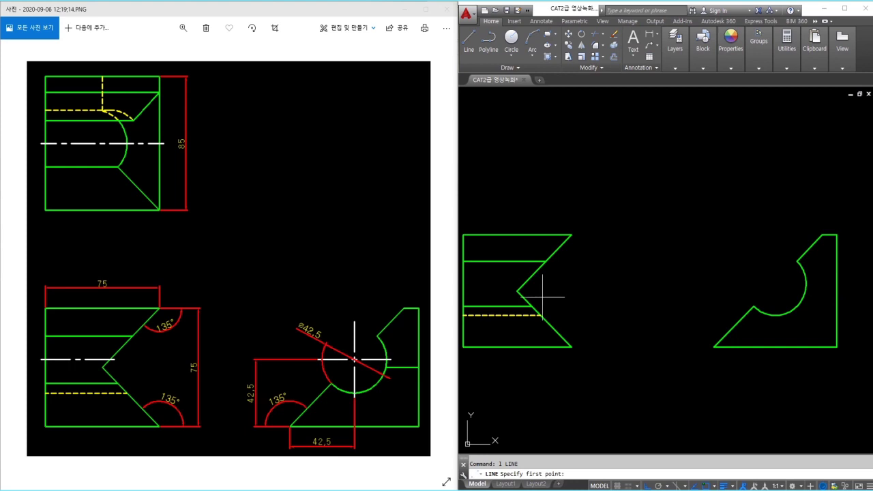
left_click(525, 294)
left_click(855, 294)
key("Escape")
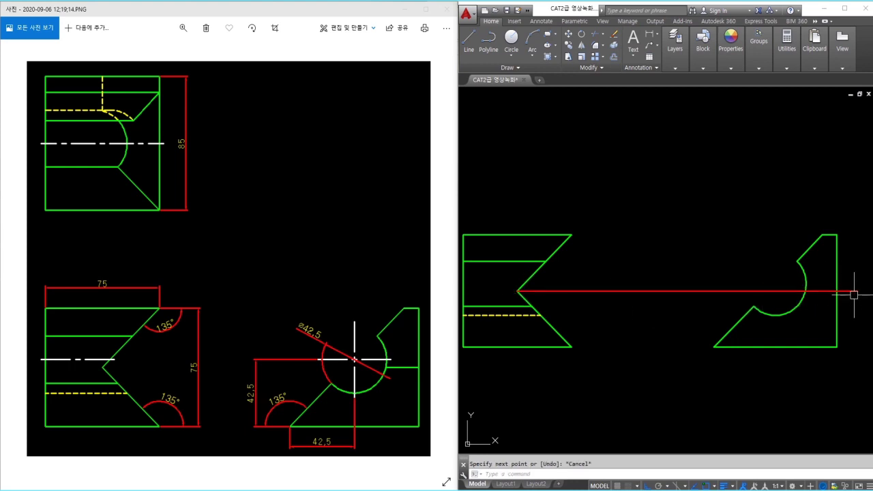
- Trim the projection line so only the part between the side view's recess arc and its far vertical edge remains
type("tr")
key("space")
key("space")
left_click(852, 291)
key("space")
key("space")
key("space")
left_click(783, 290)
key("Escape")
key("Escape")
- Match the trimmed line in the side view to the green outline properties
type("ma")
key("space")
left_click(800, 300)
mouse_move(779, 331)
middle_mouse_down()
mouse_move(771, 369)
mouse_move(754, 370)
middle_mouse_up()
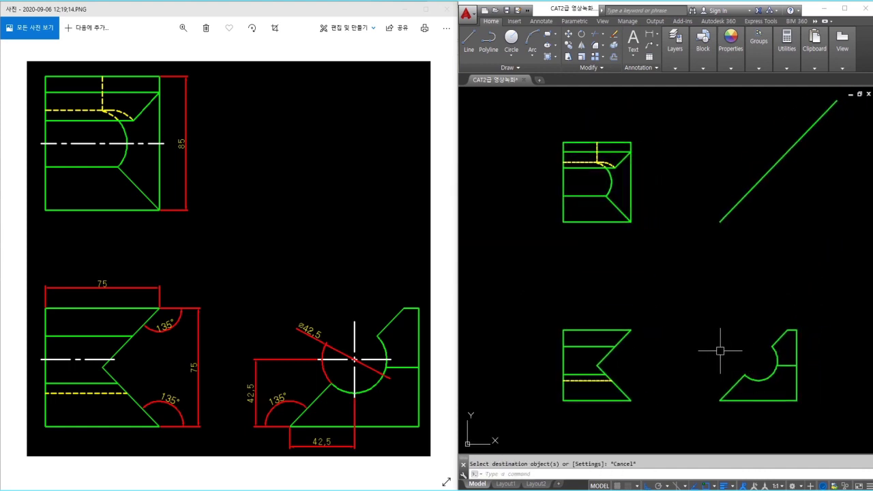
- Make the 중심선 layer current and draw a horizontal centre line across the top view through the middle of the recess
left_click(677, 68)
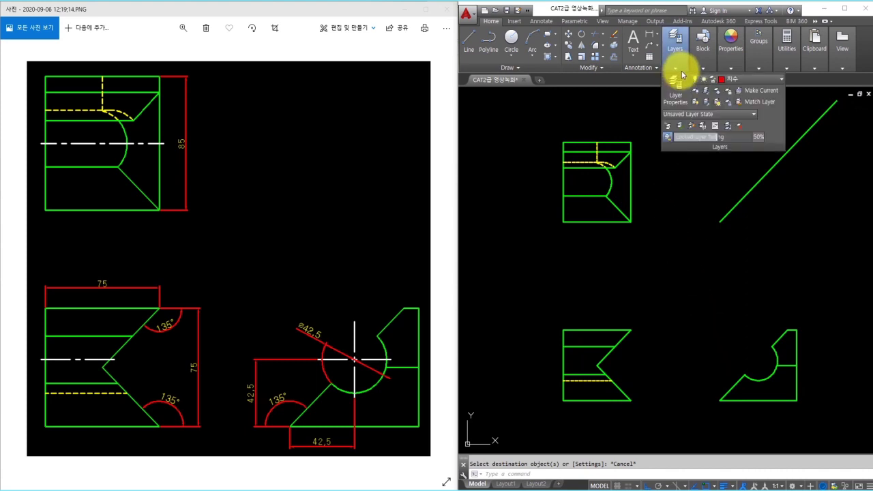
left_click(733, 80)
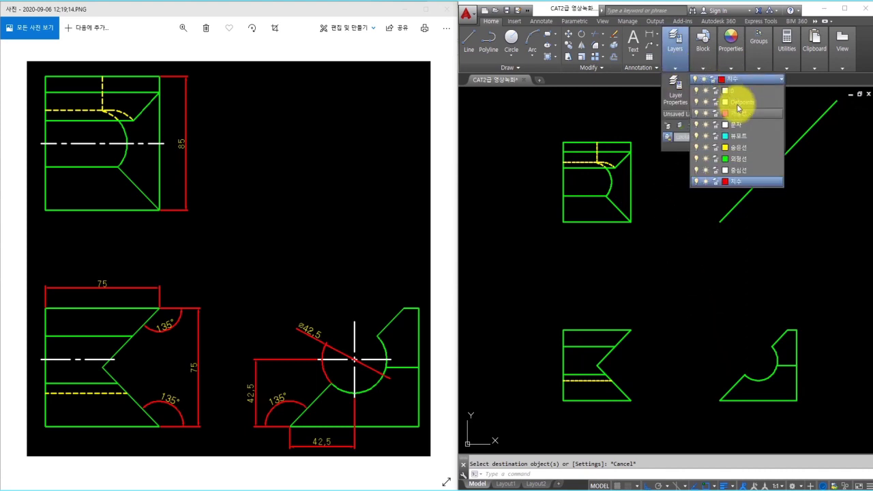
left_click(739, 173)
scroll(561, 198, "up", 2)
left_click(563, 176)
left_click(671, 175)
key("Escape")
- Lengthen both ends of the top view's centre line by a delta of 3
type("len")
key("Return")
type("de")
key("Return")
type("3")
key("Return")
left_click(576, 175)
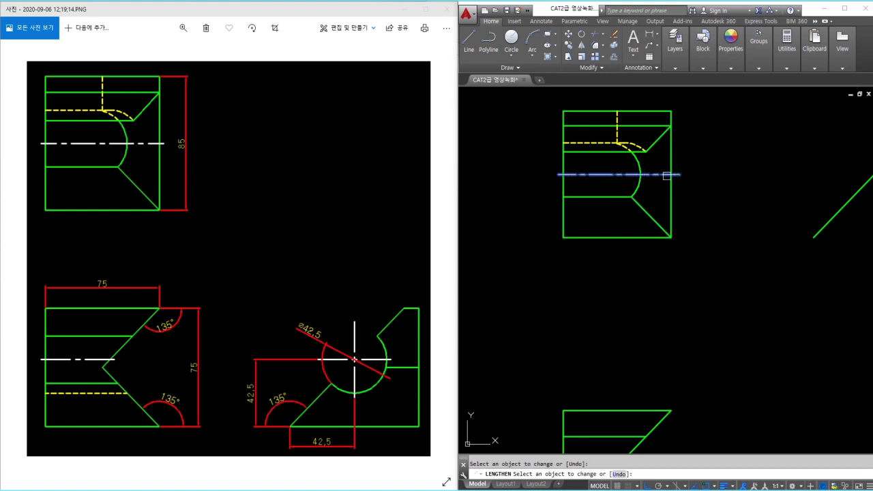
key("Escape")
left_click(540, 163)
key("Escape")
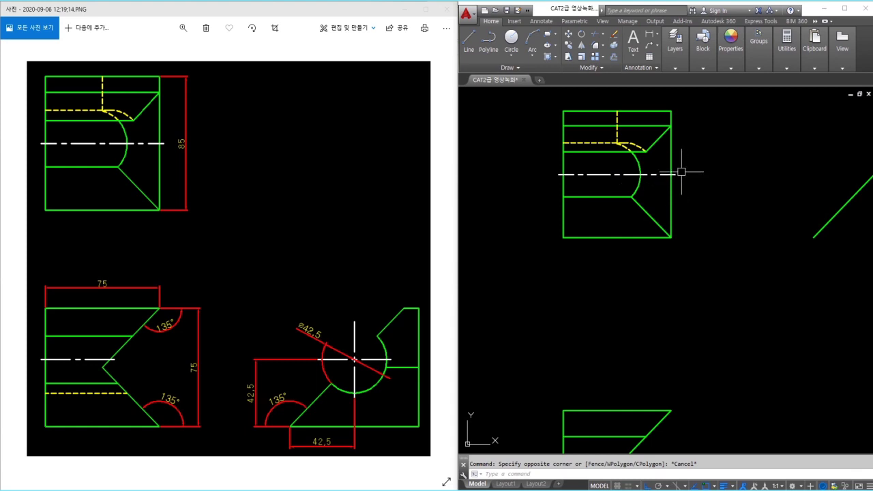
mouse_move(677, 209)
middle_mouse_down()
mouse_move(691, 306)
mouse_move(675, 286)
mouse_move(676, 307)
mouse_move(753, 294)
middle_mouse_up()
type("l")
key("Return")
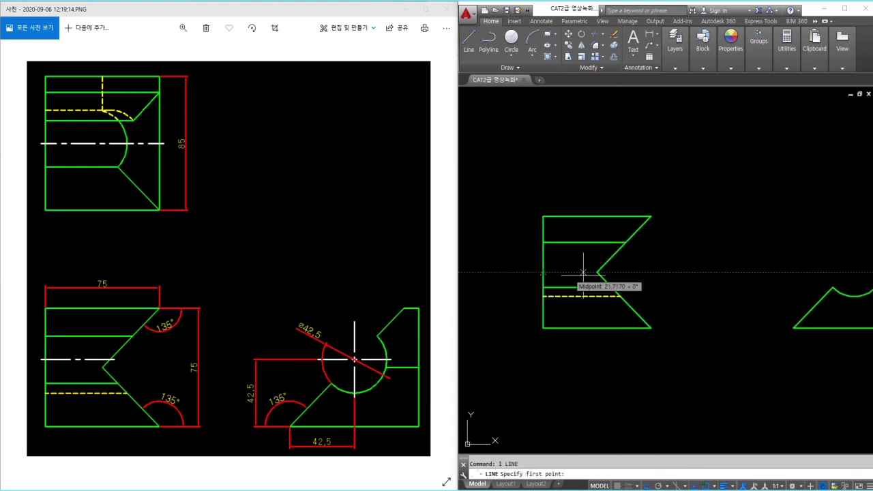
middle_click_drag(690, 284, 639, 282)
middle_click_drag(818, 261, 829, 262)
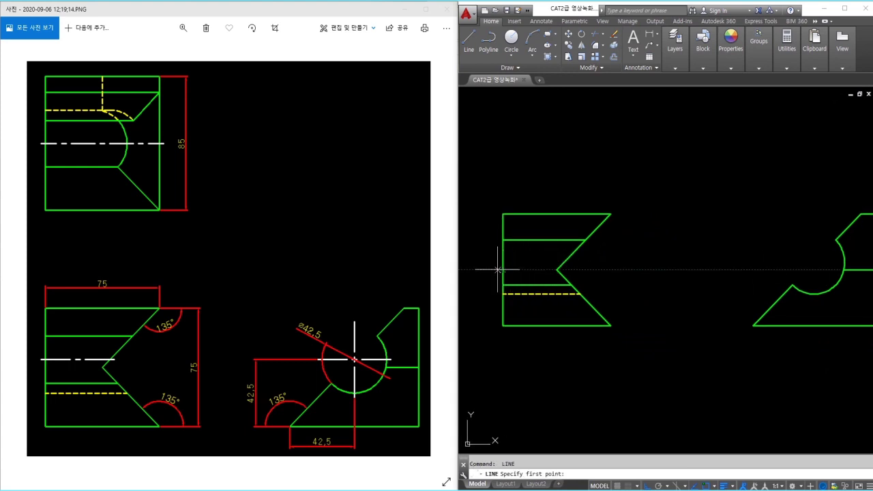
key("Escape")
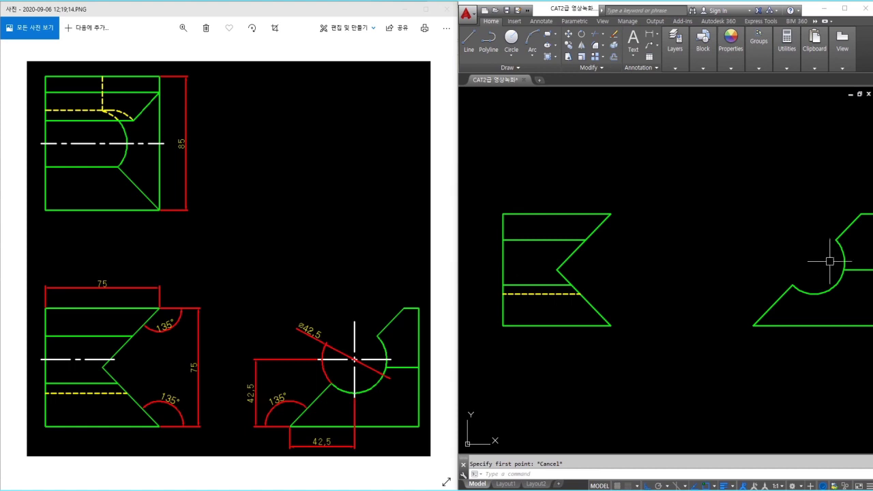
- Draw a helper circle on the recess arc's centre in the side view, matching the arc's radius
middle_click_drag(823, 256, 805, 256)
type("c")
key("Return")
left_click(792, 260)
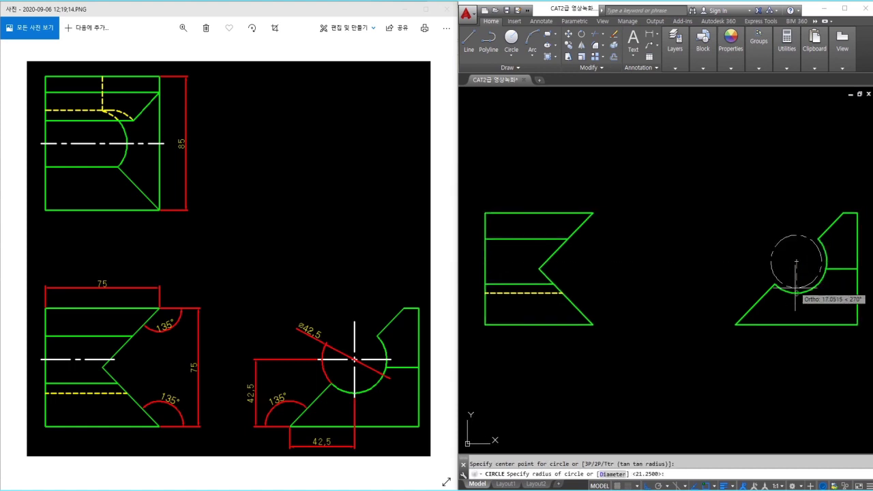
left_click(769, 270)
- Draw horizontal and vertical centre lines across the helper circle, from quadrant to quadrant
type("l")
key("Return")
left_click(796, 230)
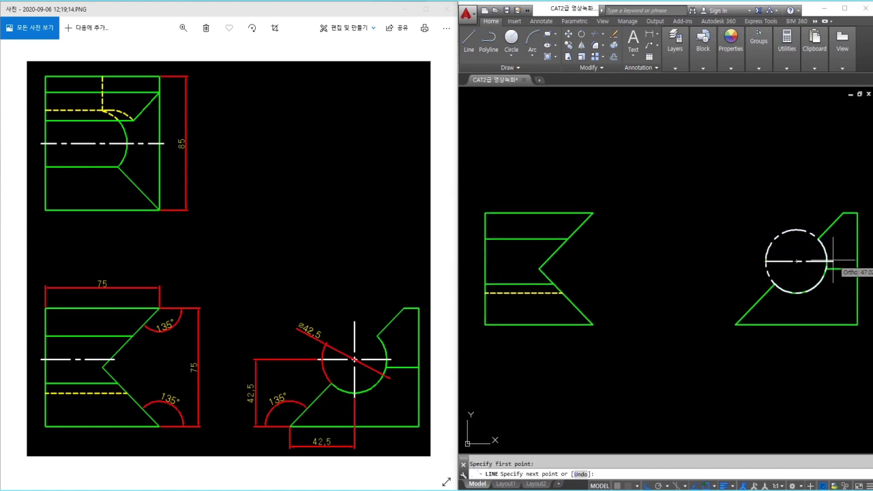
key("Escape")
- Erase the helper circle around the side view's recess
left_click(789, 253)
left_click(773, 230)
type("e")
key("Return")
- Draw a horizontal centre line from the side view's recess centre across the front view
type("l")
key("Return")
left_click(796, 262)
mouse_move(632, 275)
middle_mouse_down()
mouse_move(689, 283)
mouse_move(647, 275)
middle_mouse_up()
left_click(529, 266)
key("Escape")
- Trim the centre line between the front view's V-notch edge and the side view
type("tr")
key("Return")
key("Return")
left_click(634, 265)
- Lengthen the ends of the centre lines in the front and side views by a delta of 3
type("len")
key("Return")
type("de")
key("Return")
type("3")
key("Return")
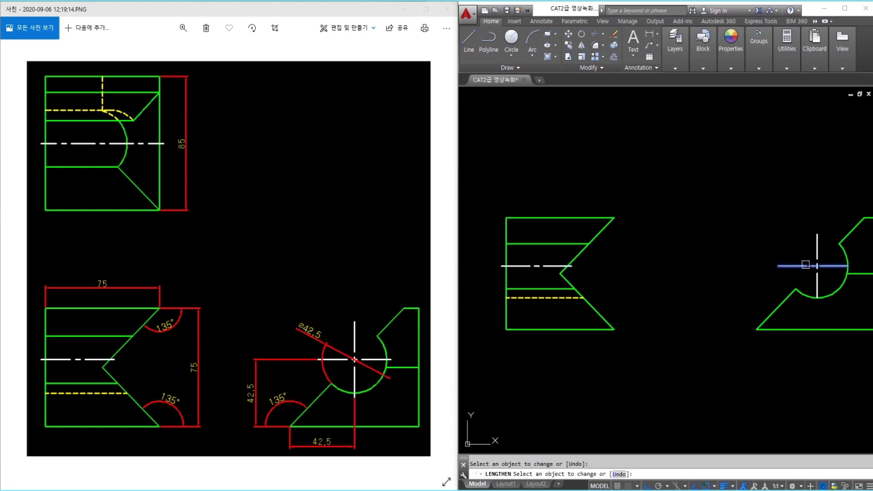
key("Escape")
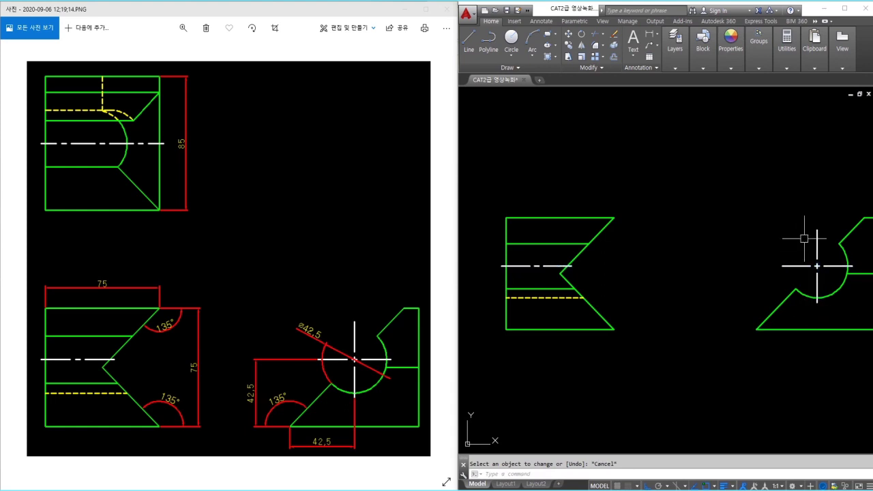
- Make the 치수 layer current and add a vertical linear dimension for the top view's overall height beside it
left_click(678, 55)
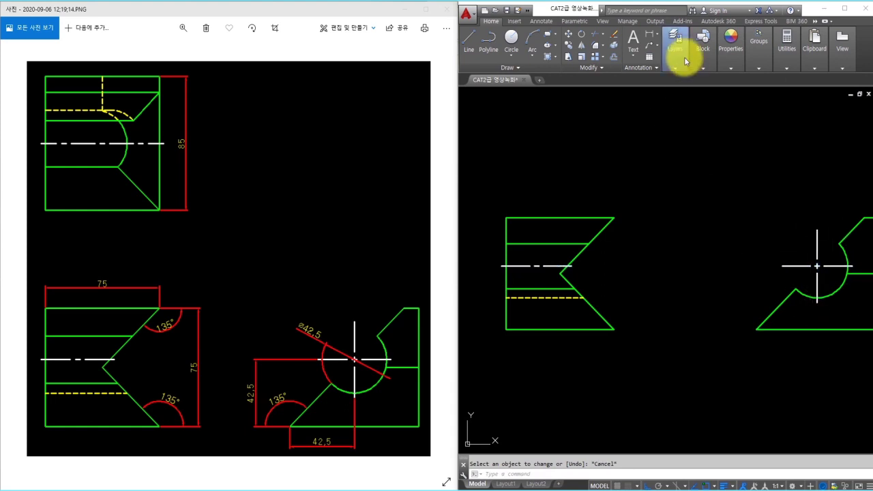
left_click(709, 80)
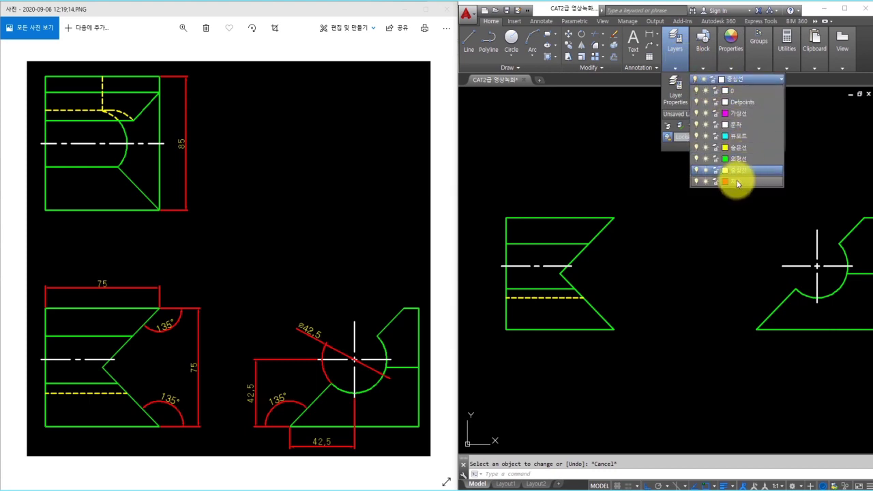
left_click(733, 179)
mouse_move(715, 185)
middle_mouse_down()
mouse_move(667, 255)
mouse_move(670, 278)
mouse_move(660, 245)
middle_mouse_up()
type("dli")
key("Return")
left_click(638, 233)
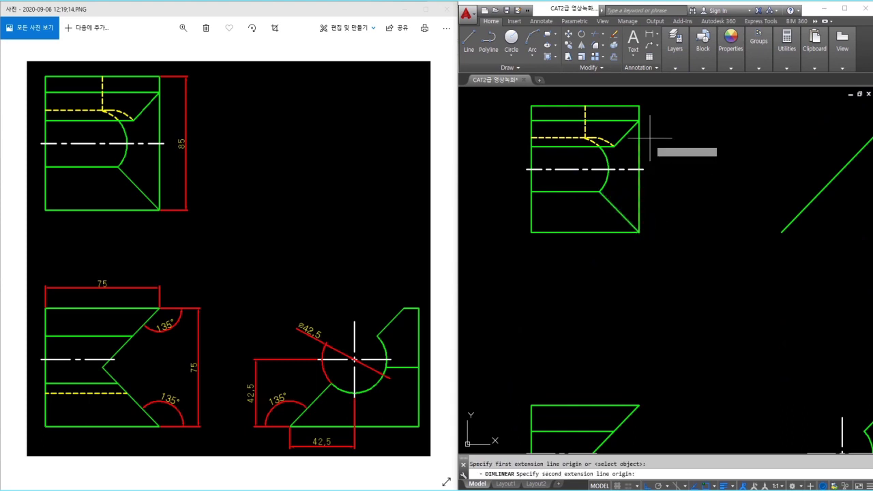
left_click(639, 105)
left_click(662, 121)
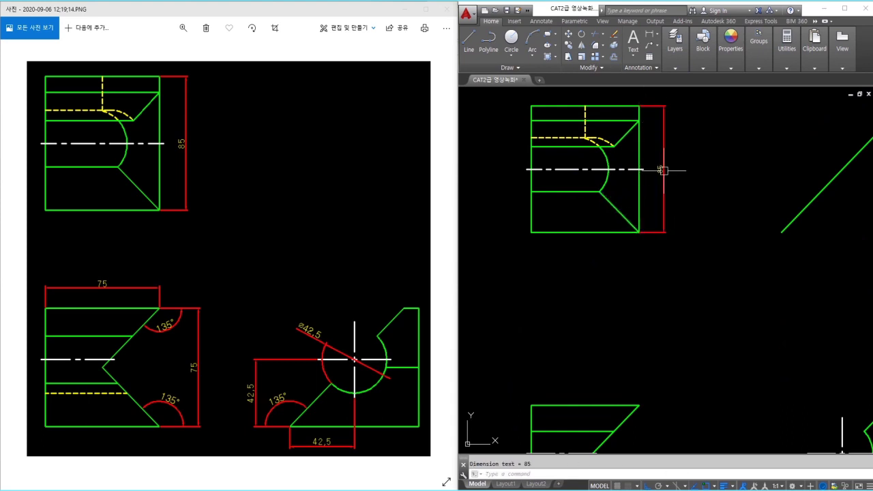
- Add a horizontal linear dimension for the front view's overall width above its upper edge
middle_click_drag(630, 301, 686, 189)
scroll(636, 348, "up", 2)
key("Return")
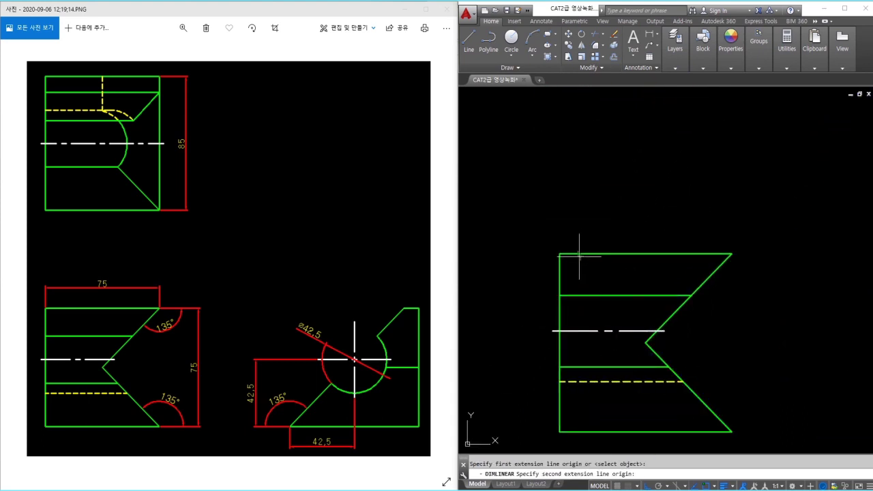
left_click(560, 253)
left_click(732, 254)
left_click(723, 225)
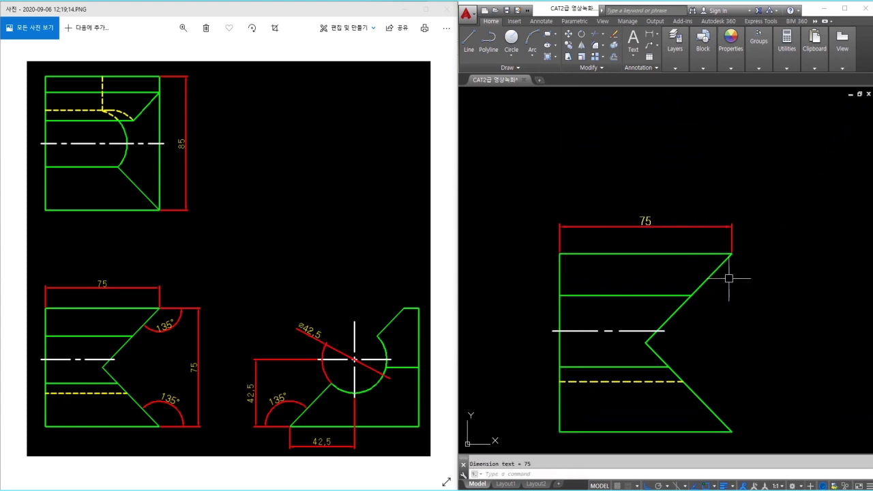
key("Return")
middle_click_drag(724, 264, 691, 220)
left_click(696, 210)
key("Escape")
- Add a vertical linear dimension for the front view's overall height on its V-notch side
key("Return")
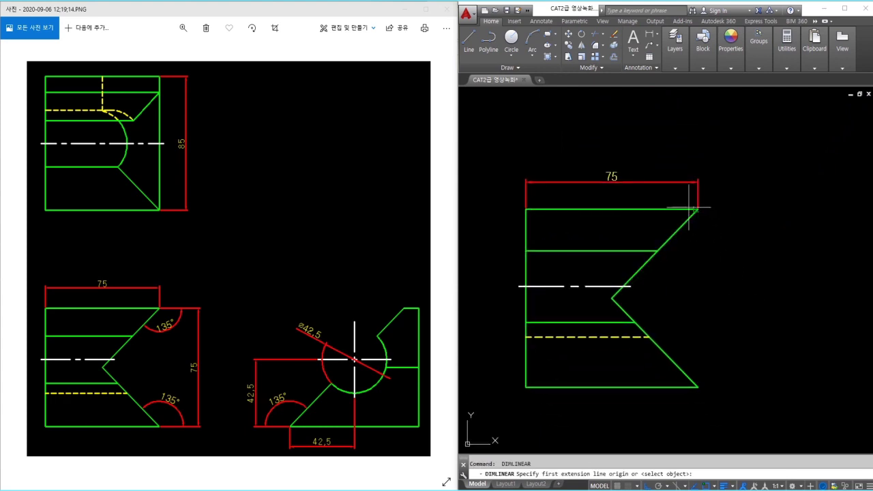
scroll(689, 208, "up", 2)
left_click(695, 209)
scroll(682, 384, "down", 2)
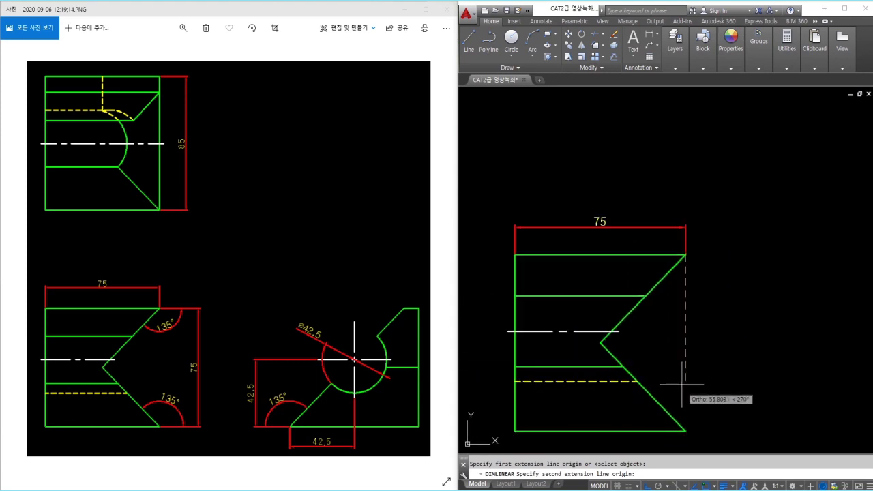
middle_click_drag(681, 384, 680, 343)
left_click(685, 390)
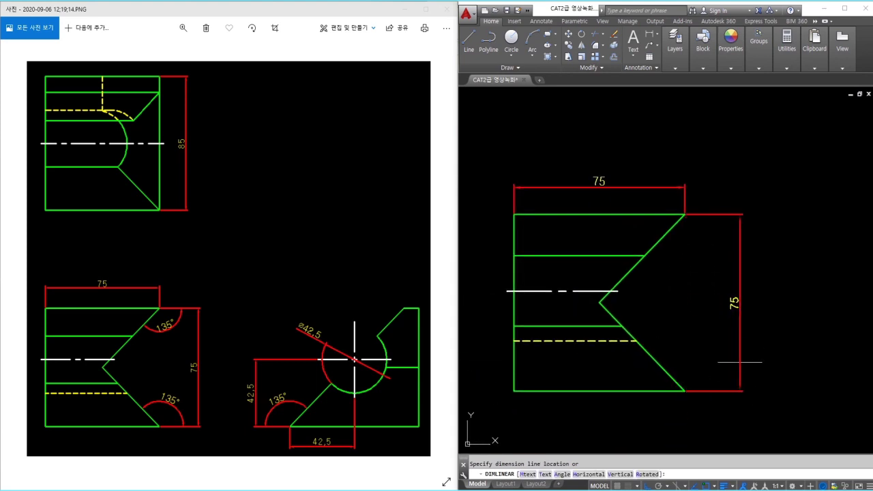
left_click(741, 362)
- Add outer angular dimensions between the V-notch edges and horizontal edges at the front view's lower and upper corners
type("dan")
key("Return")
left_click(671, 390)
left_click(673, 381)
left_click(692, 363)
key("space")
left_click(668, 232)
left_click(671, 215)
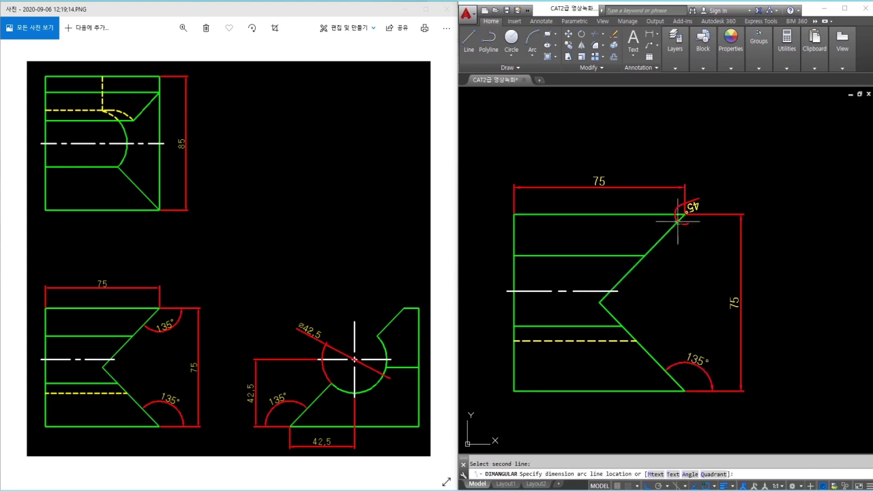
left_click(700, 242)
- Add a vertical linear dimension from the side view's lower sloped corner to the recess's horizontal centre line
middle_click_drag(799, 317, 553, 292)
type("dli")
key("Return")
left_click(670, 349)
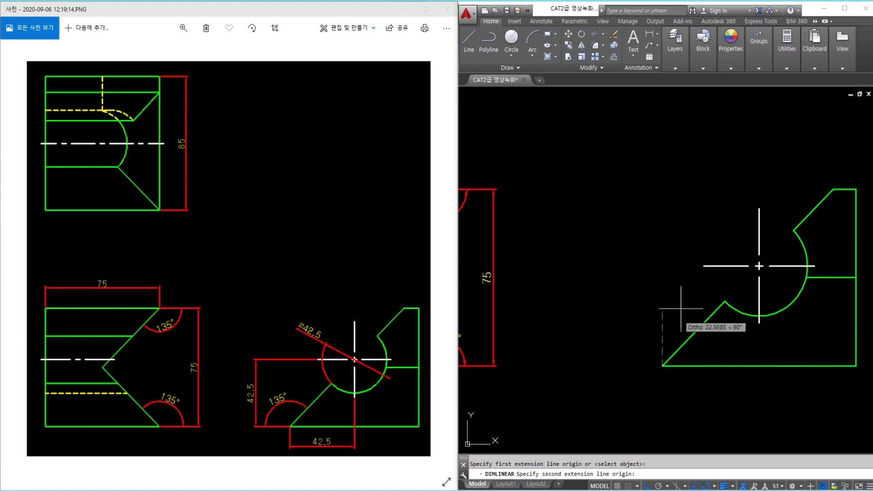
left_click(702, 266)
left_click(616, 302)
- Add a horizontal linear dimension below the side view from its lower sloped corner to the recess's vertical centre line
key("Return")
left_click(662, 367)
left_click(759, 316)
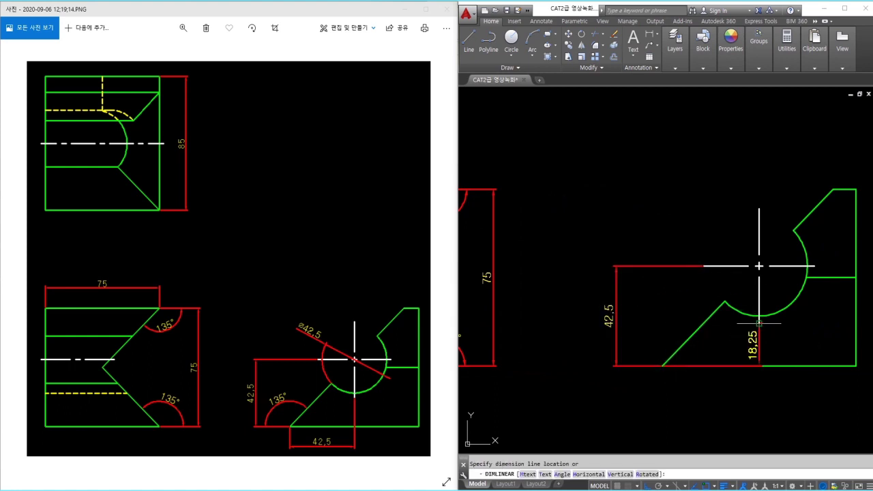
left_click(737, 406)
- Dimension the side view's recess arc diameter and the outer angle at its lower sloped corner
left_click(747, 309)
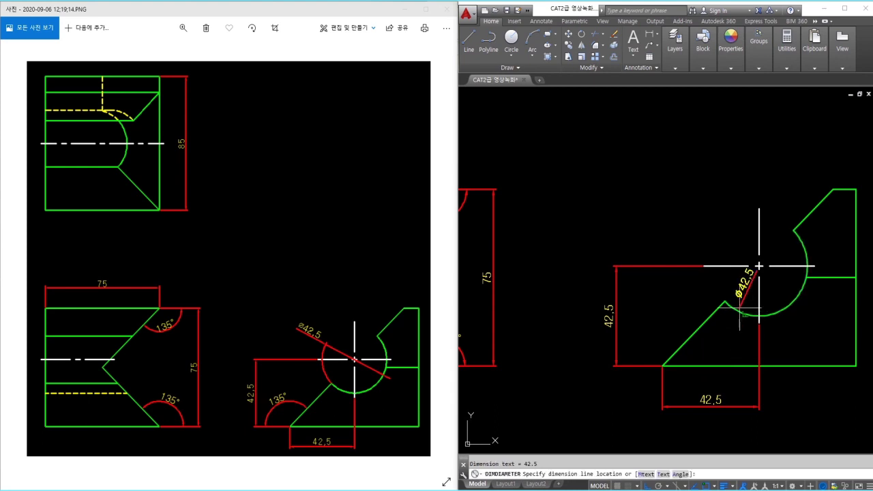
type("dan")
key("Return")
left_click(688, 339)
left_click(685, 366)
left_click(650, 341)
- Zoom to a window around all three views to examine the whole dimensioned drawing
scroll(642, 337, "down", 2)
middle_click_drag(642, 336, 693, 396)
scroll(692, 392, "down", 3)
type("z")
key("Return")
left_click(540, 155)
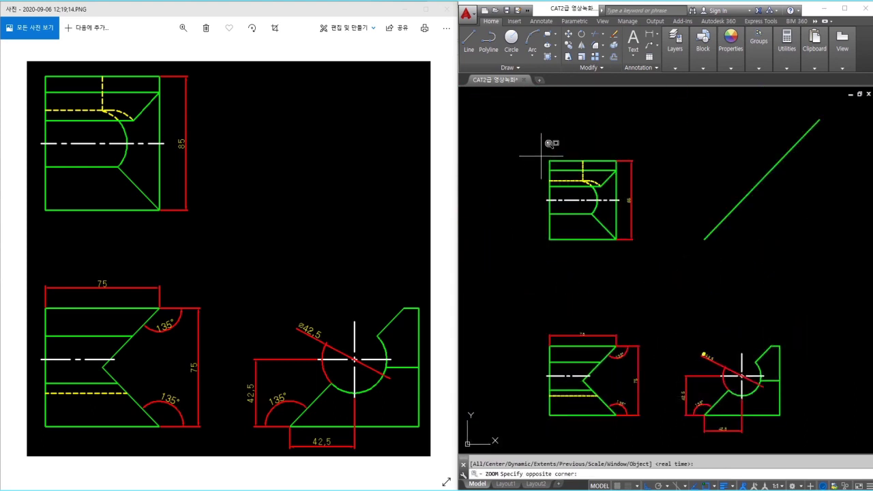
scroll(540, 155, "up", 2)
left_click(551, 143)
scroll(612, 230, "down", 8)
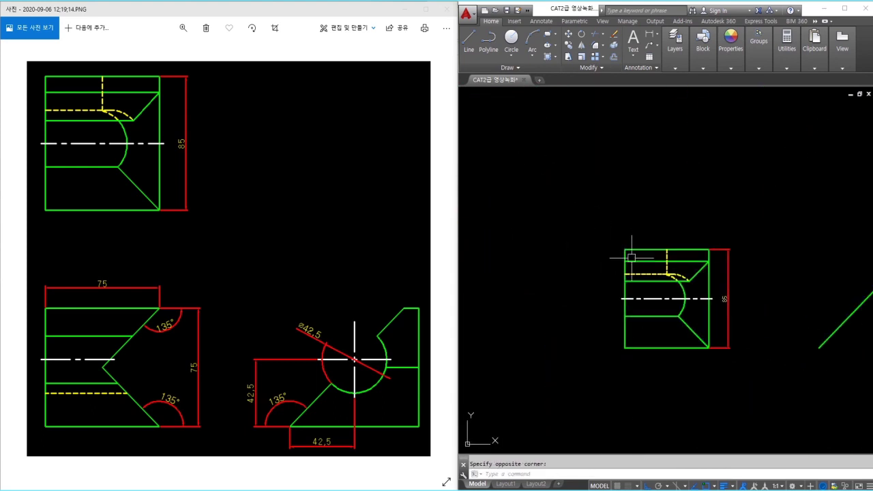
type("z")
key("Return")
left_click(580, 180)
left_click(801, 438)
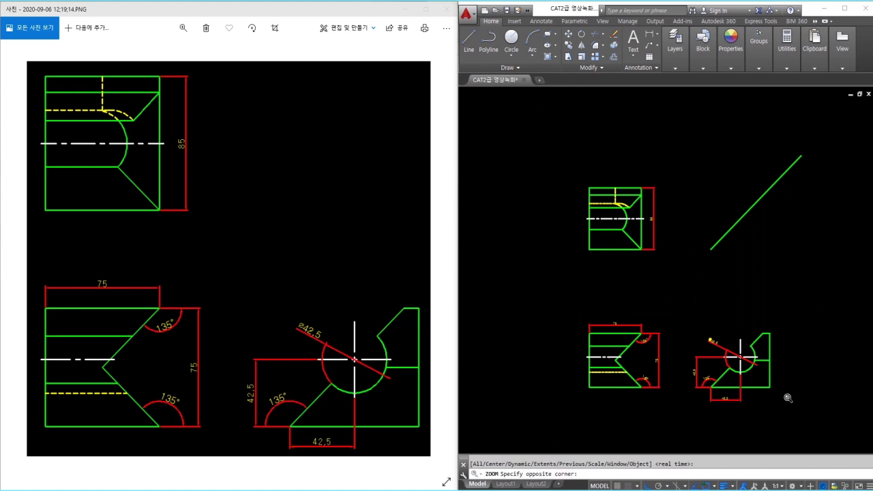
- Erase the 45° projection helper line above the side view
left_click(759, 187)
left_click(722, 156)
type("e")
key("Return")
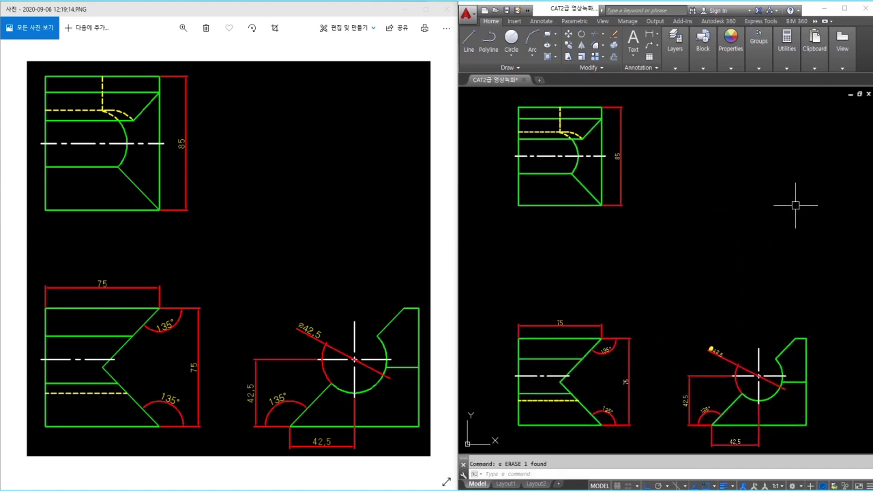